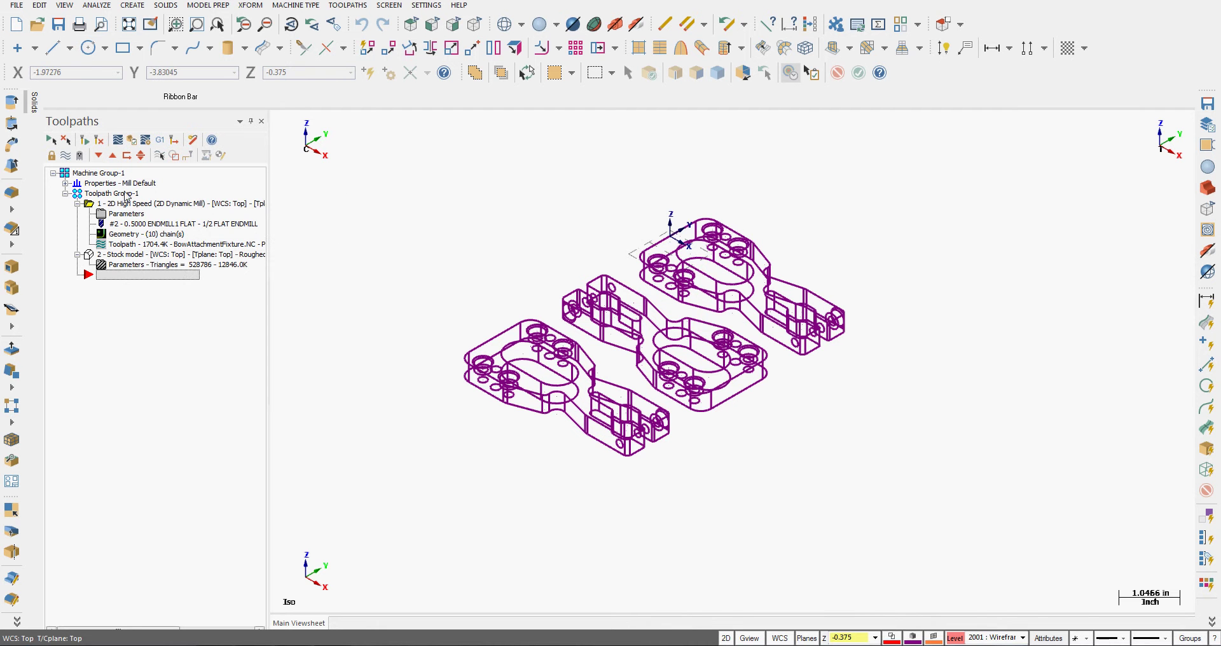
Show the 2D High Speed roughing toolpath, select that operation, then hide its display.
left_click(90, 204)
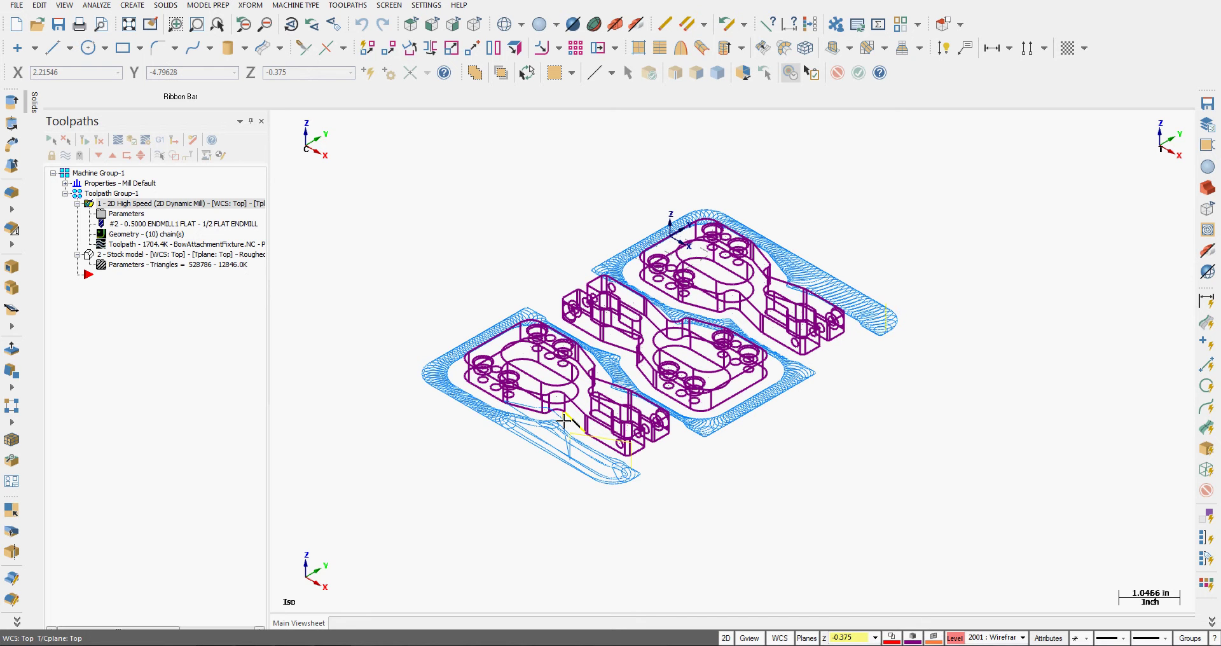
left_click(159, 203)
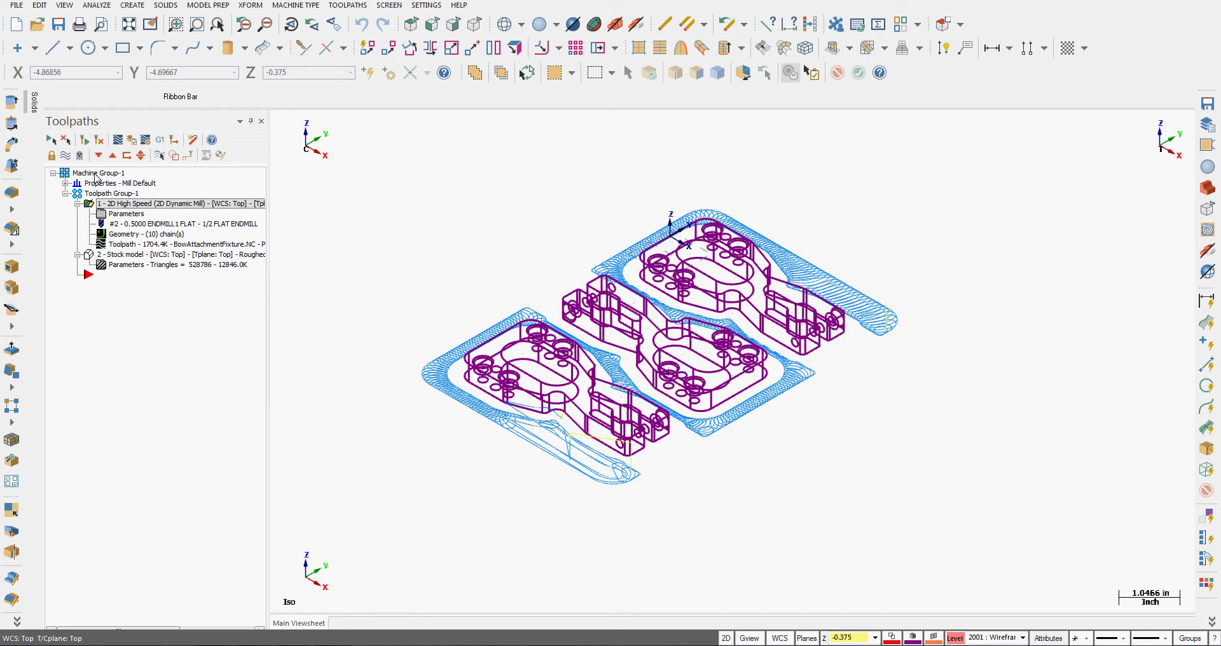
left_click(65, 157)
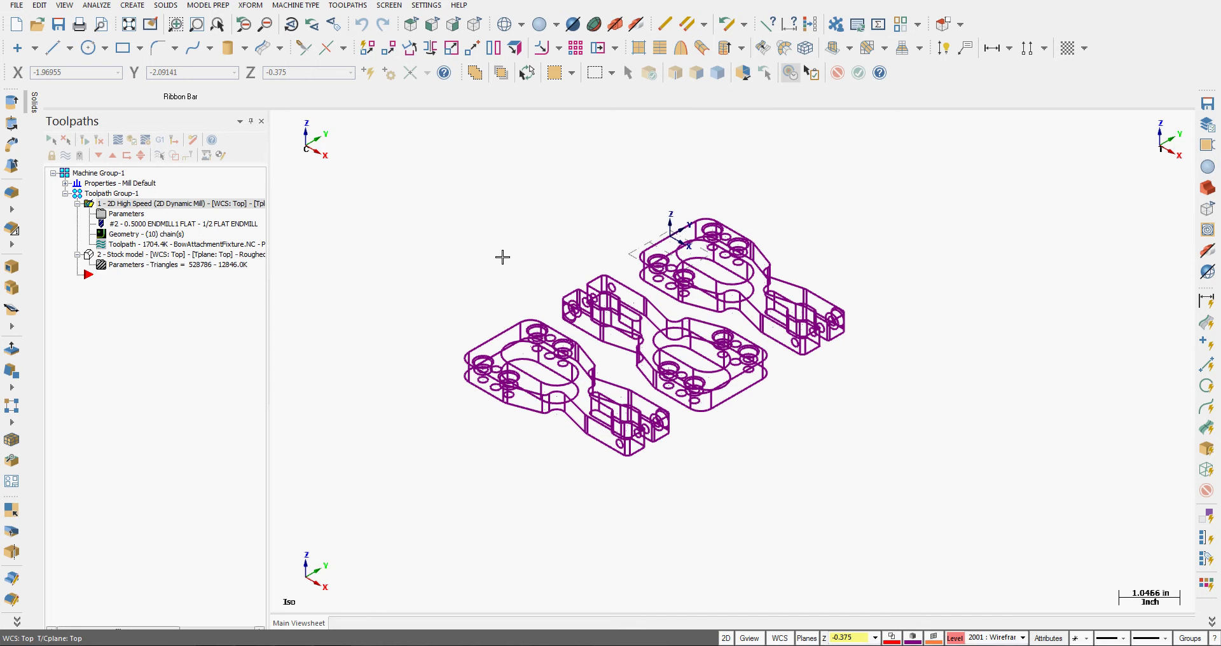
Start a 2D contour toolpath and partially chain the left part's outer outline.
left_click(344, 6)
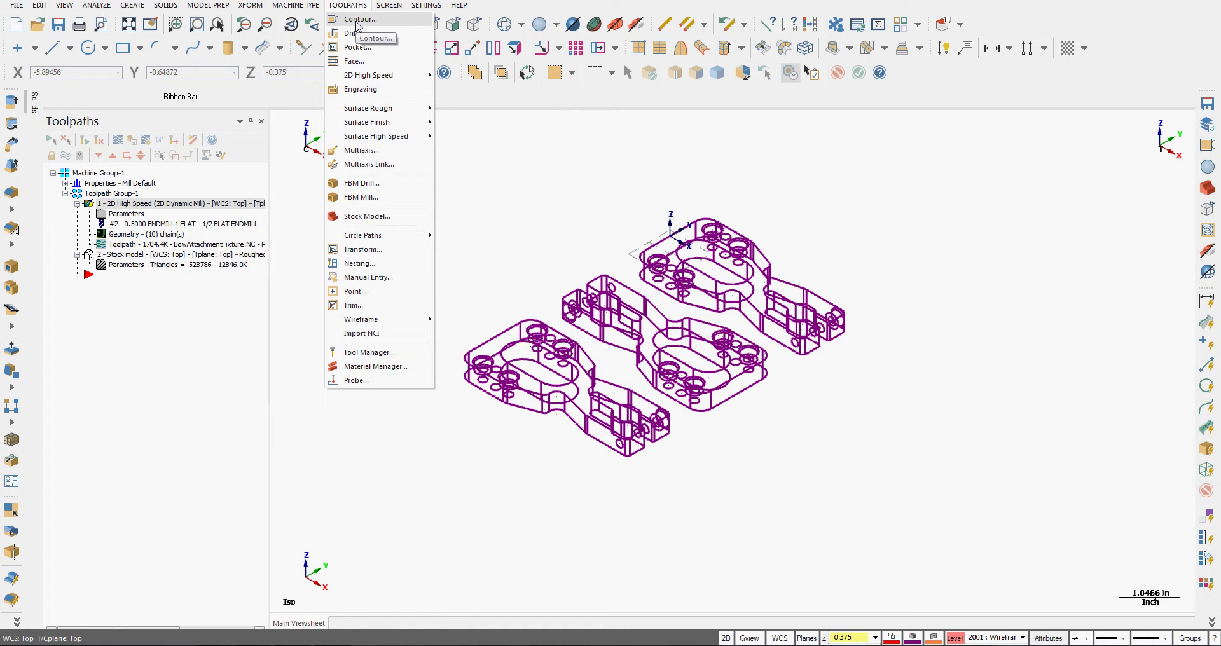
left_click(358, 20)
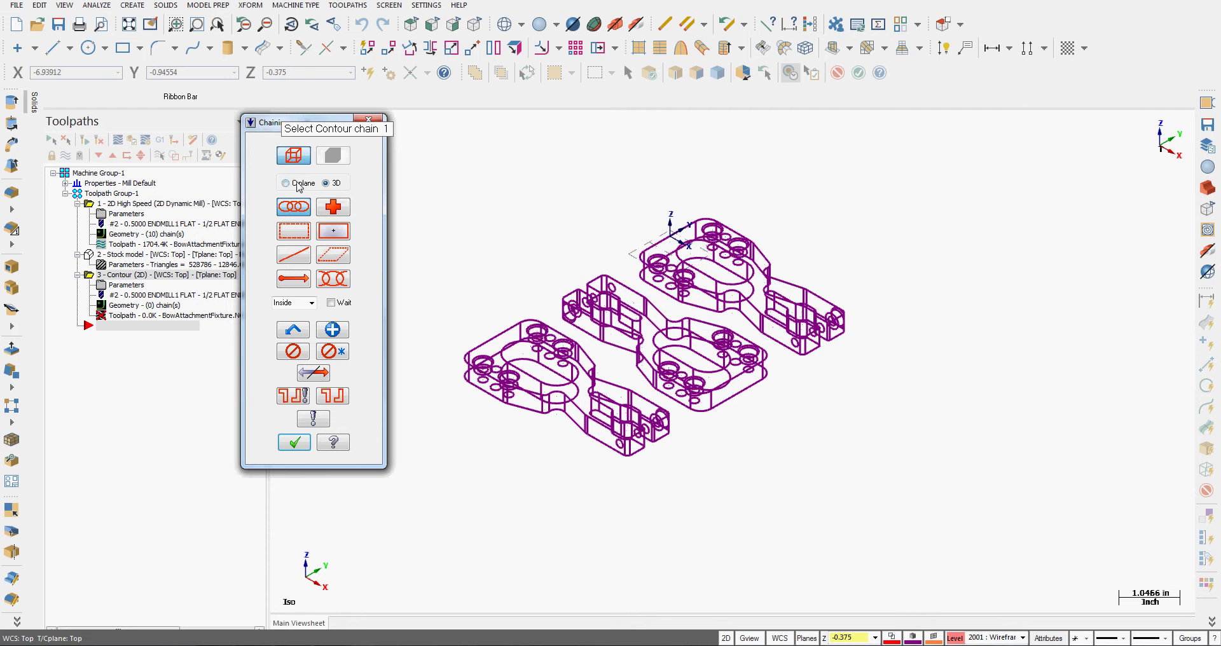
left_click(344, 283)
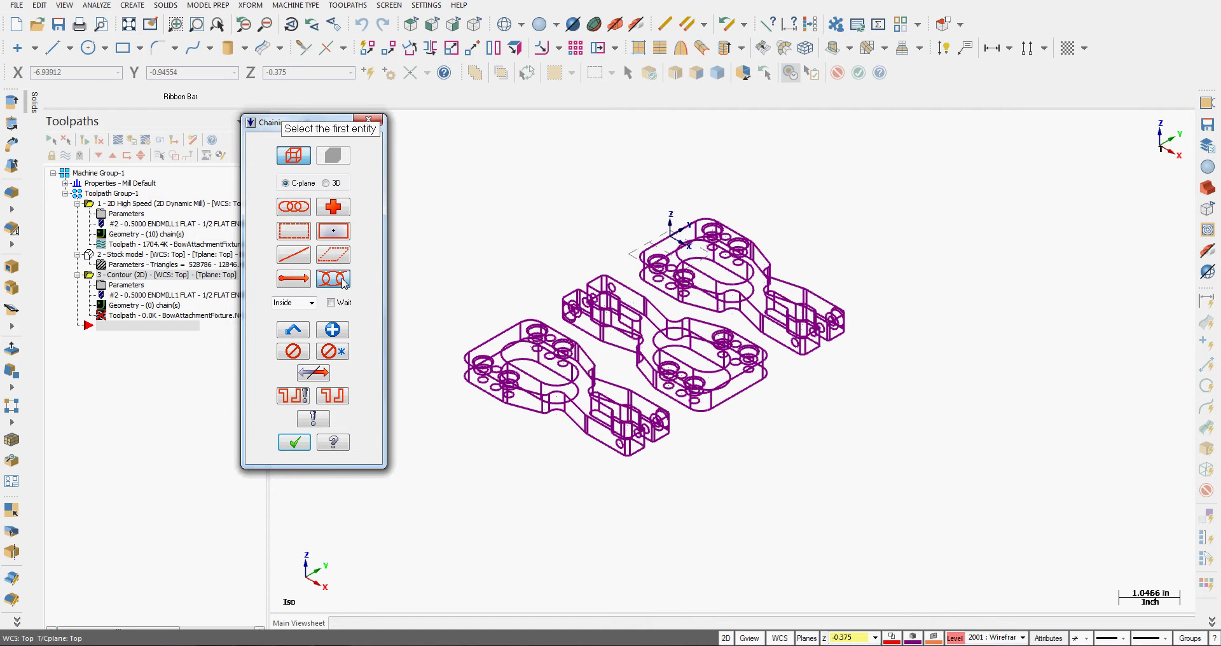
left_click(611, 448)
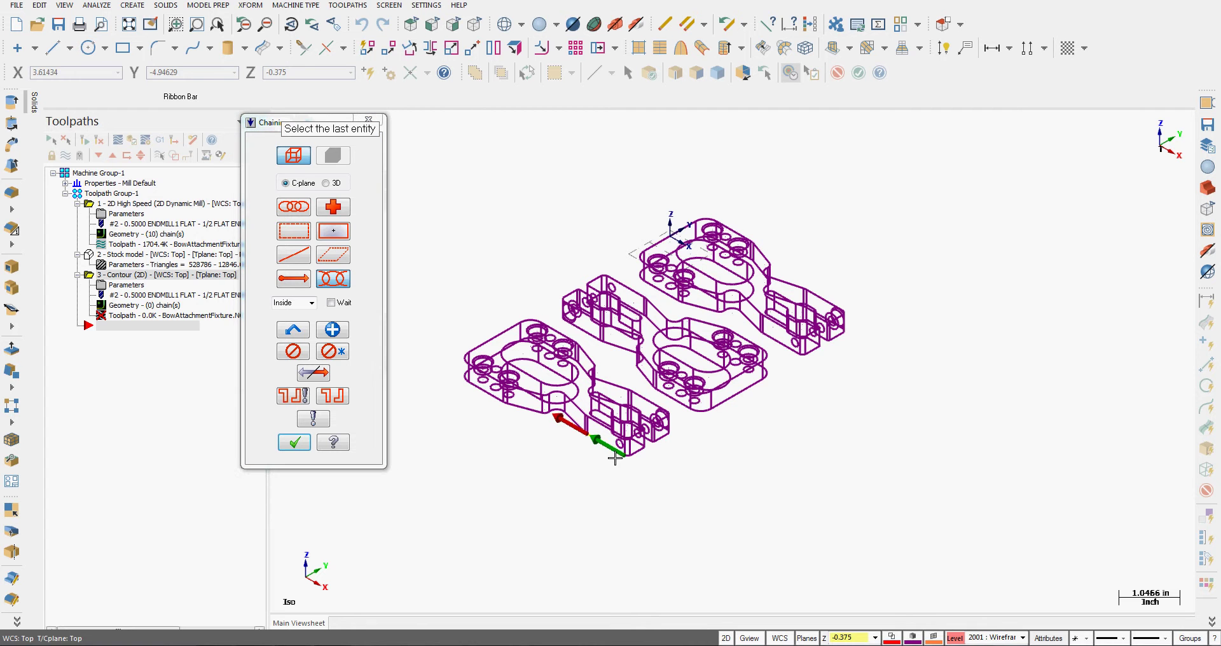
left_click(645, 416)
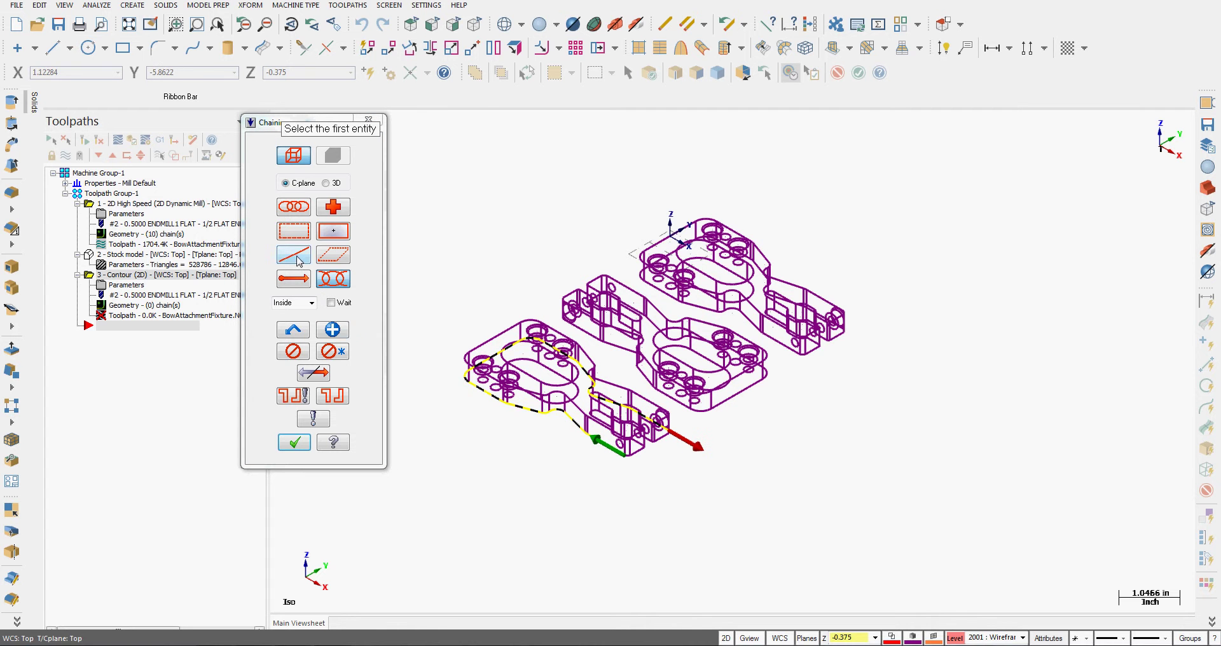
Chain the outer outlines of the middle and right fixture parts.
left_click(333, 330)
left_click(625, 298)
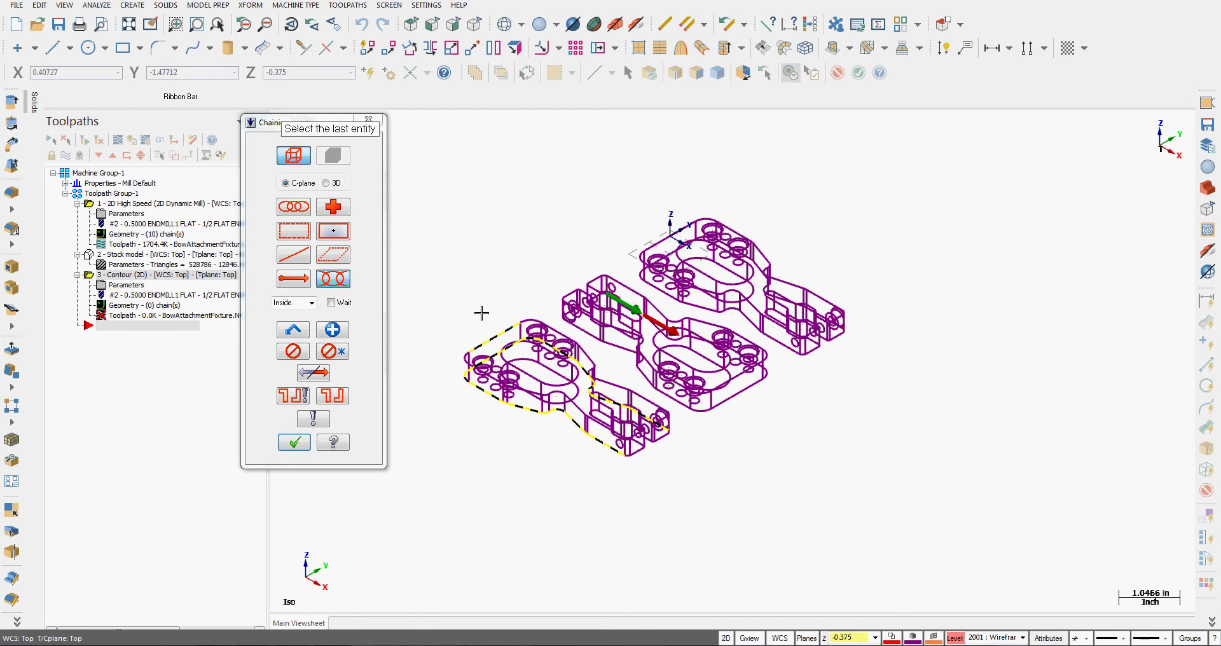
left_click(582, 333)
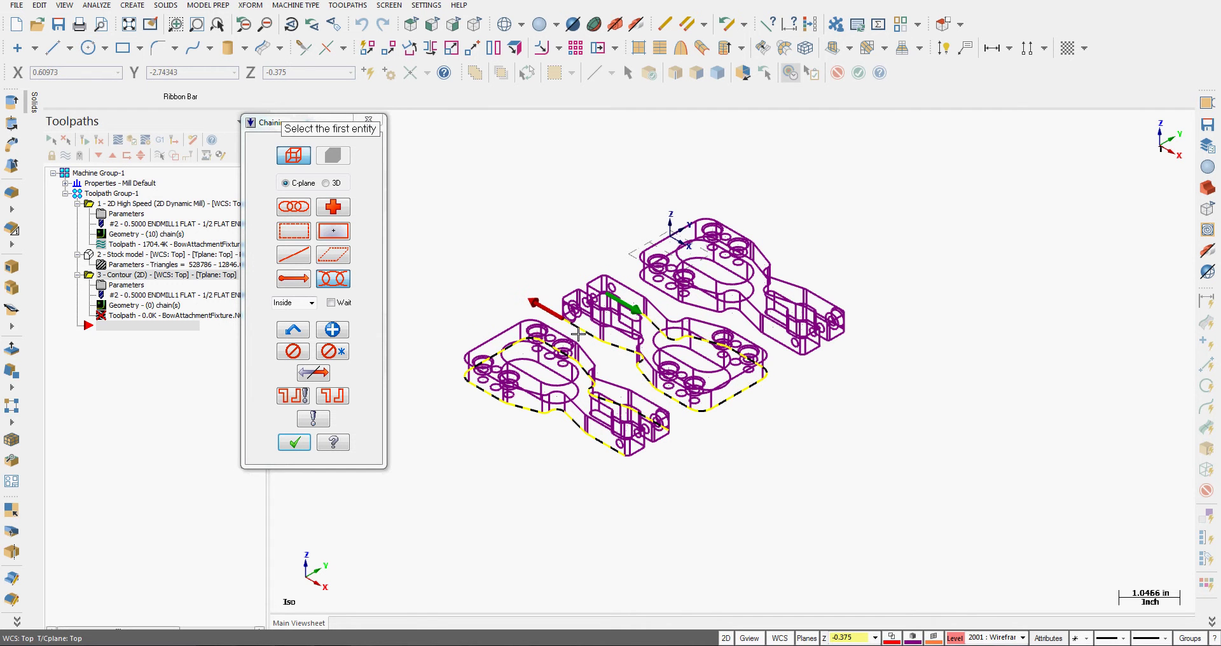
left_click(337, 334)
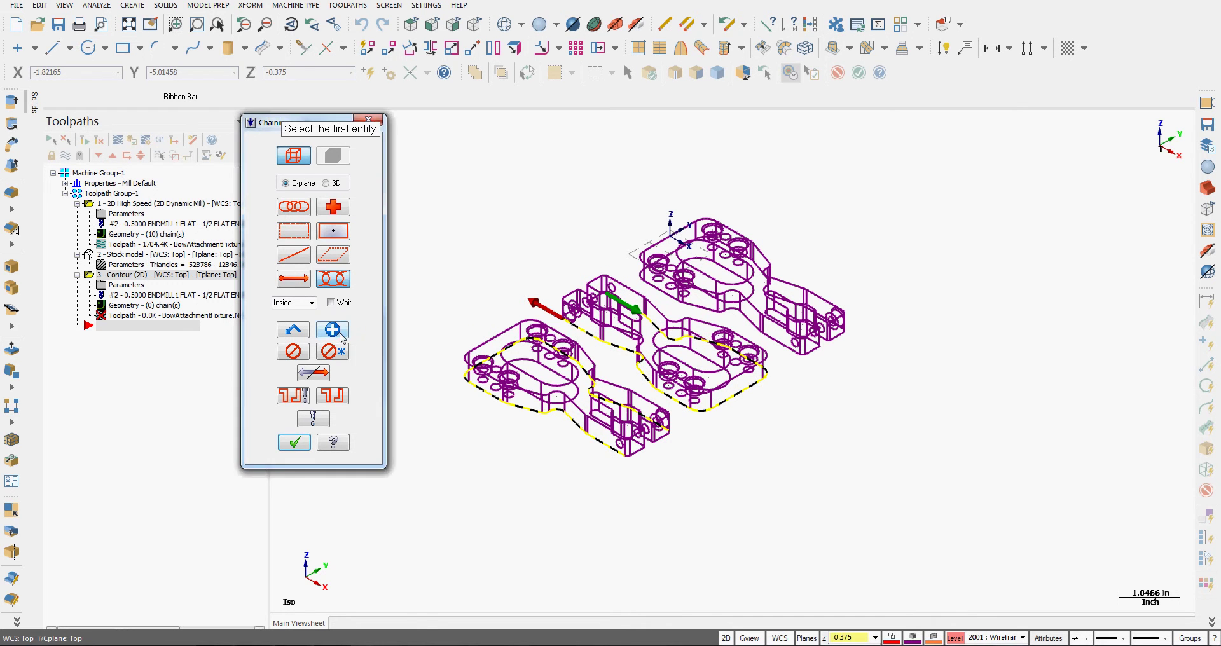
left_click(795, 356)
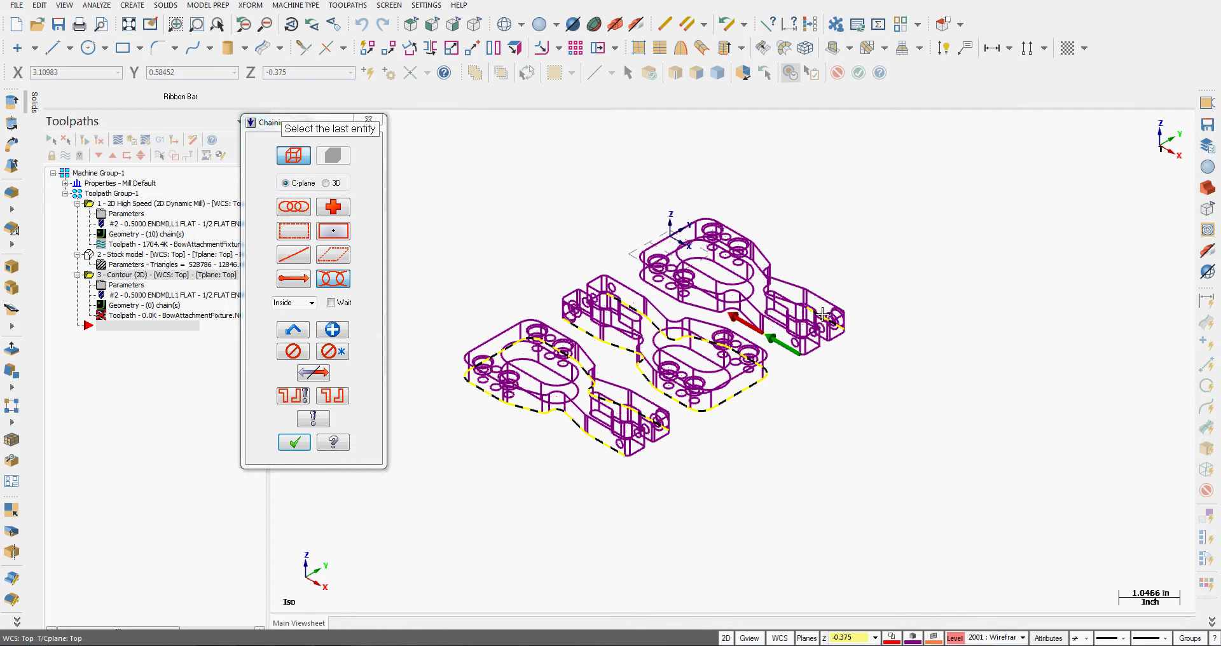
left_click(822, 315)
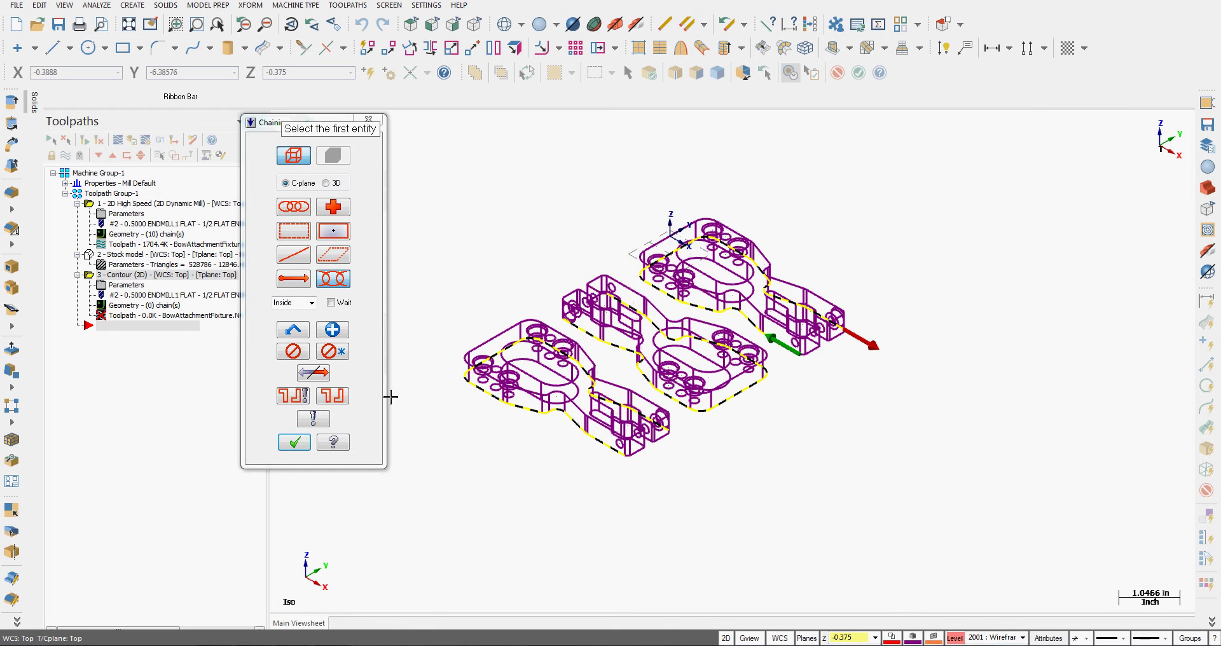
Accept the three chains and set the contour type to Remachining on Cut Parameters.
left_click(298, 443)
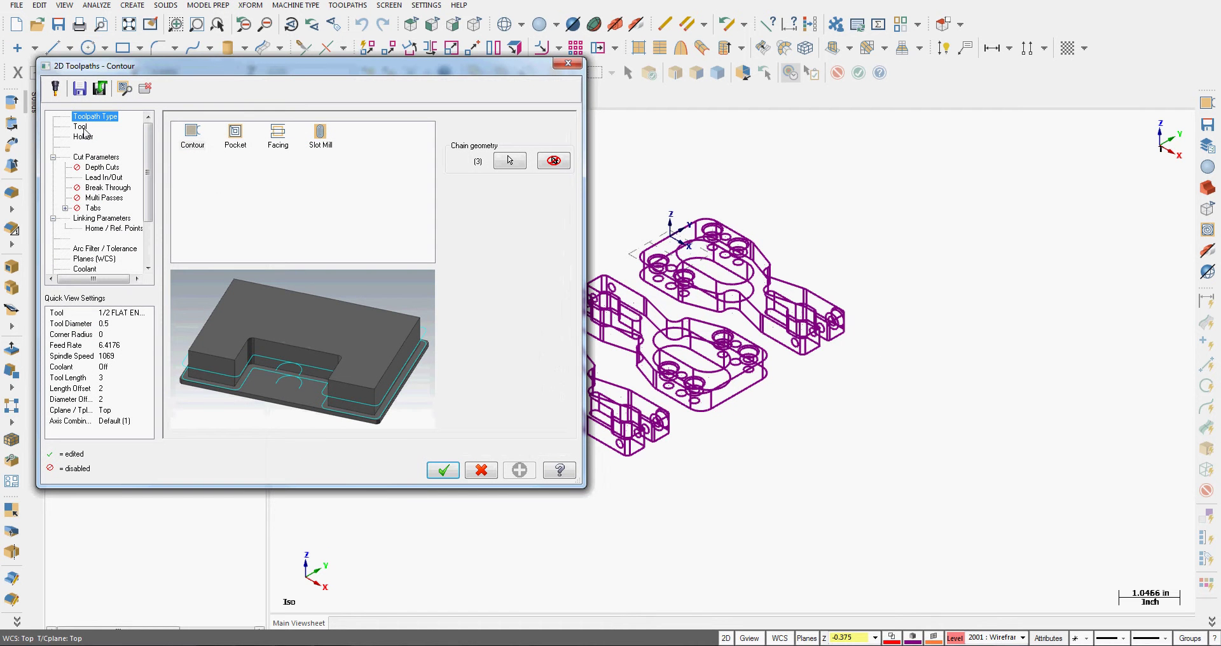
left_click(100, 159)
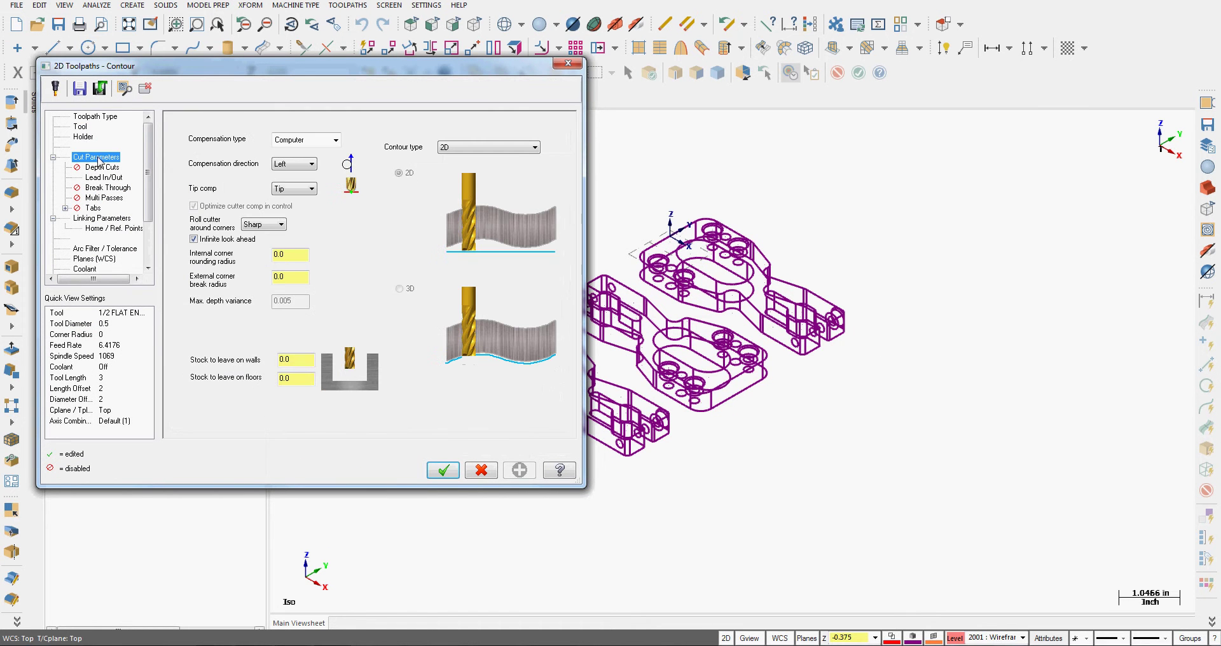
left_click(525, 149)
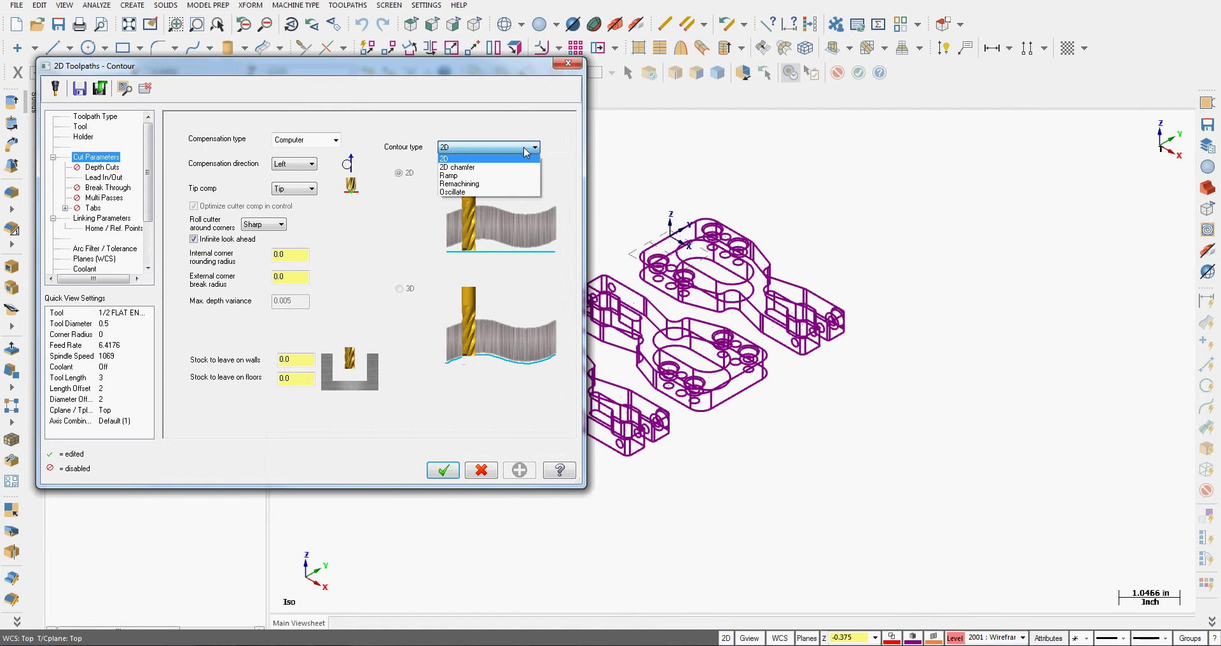
left_click(481, 184)
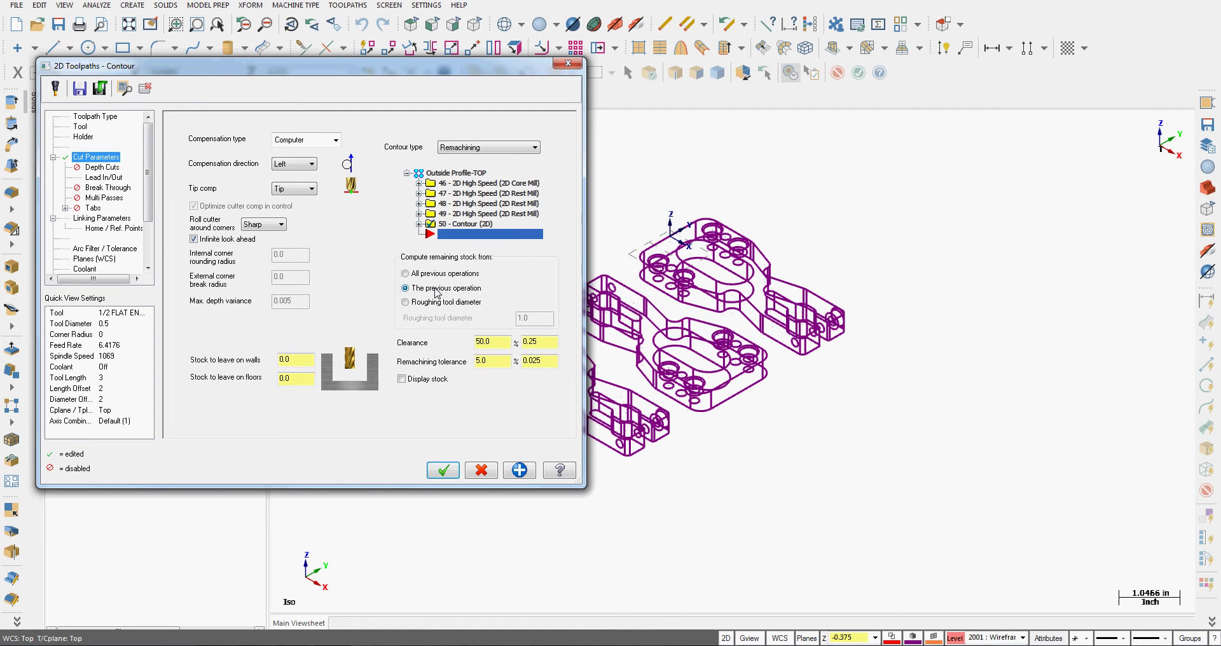
Choose 'Roughing tool diameter' as the remaining stock source and select its 1.0 value.
left_click_drag(433, 67, 687, 71)
left_click(659, 302)
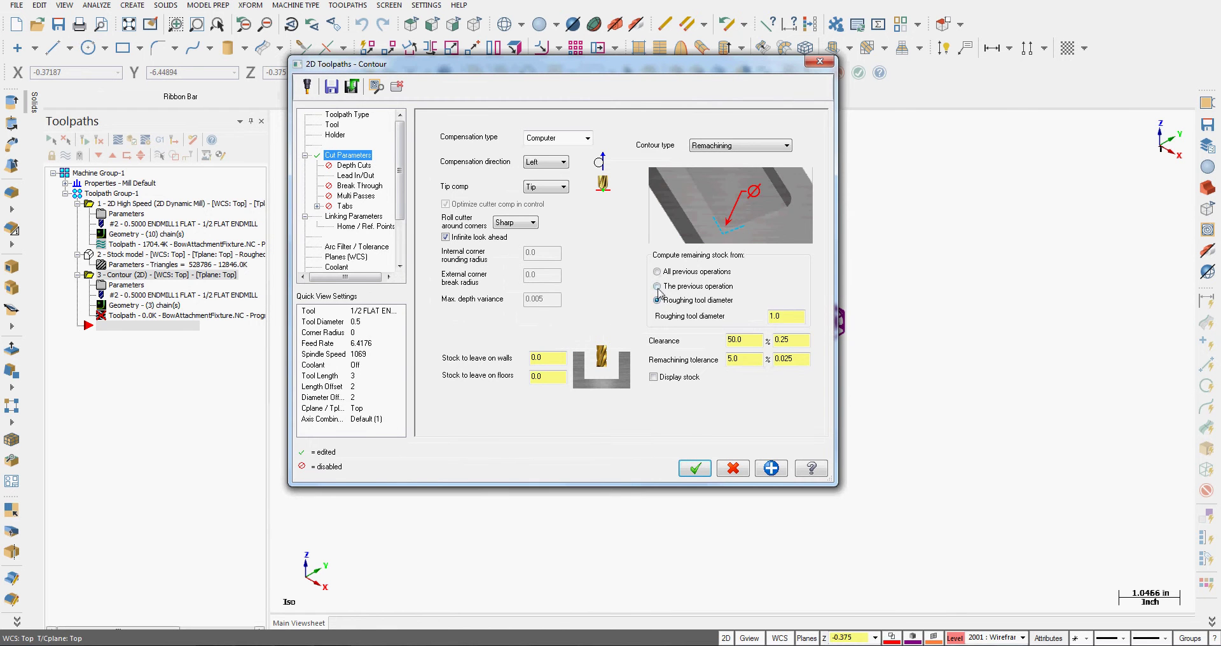
left_click(658, 287)
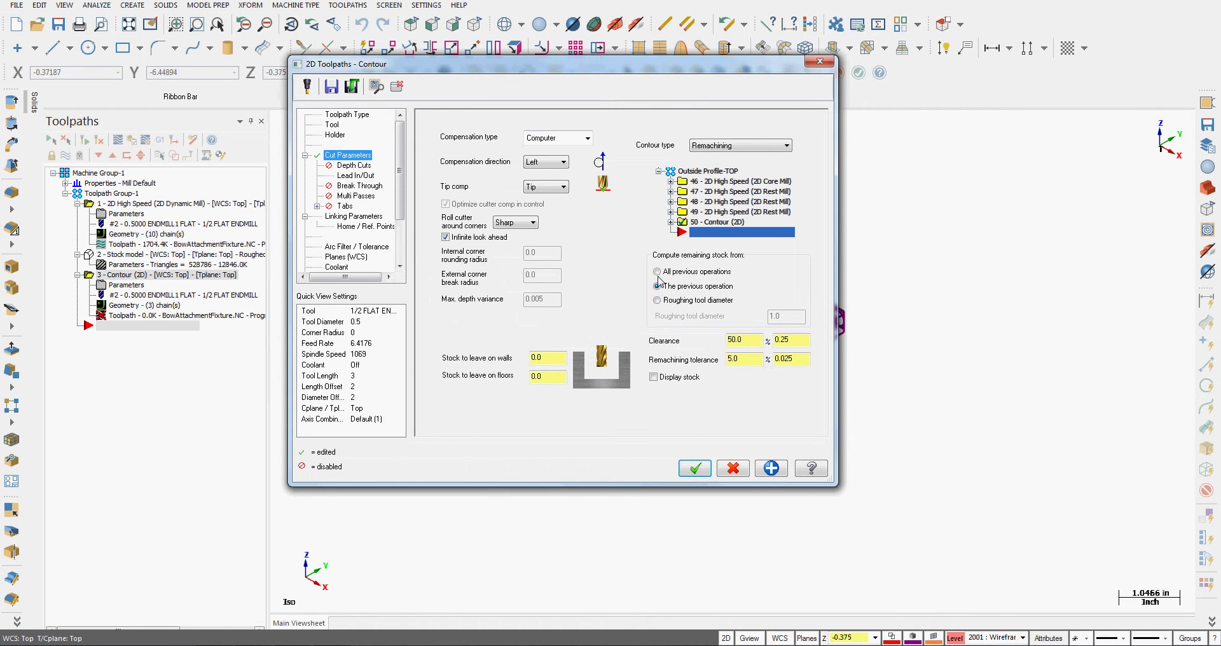
left_click(658, 273)
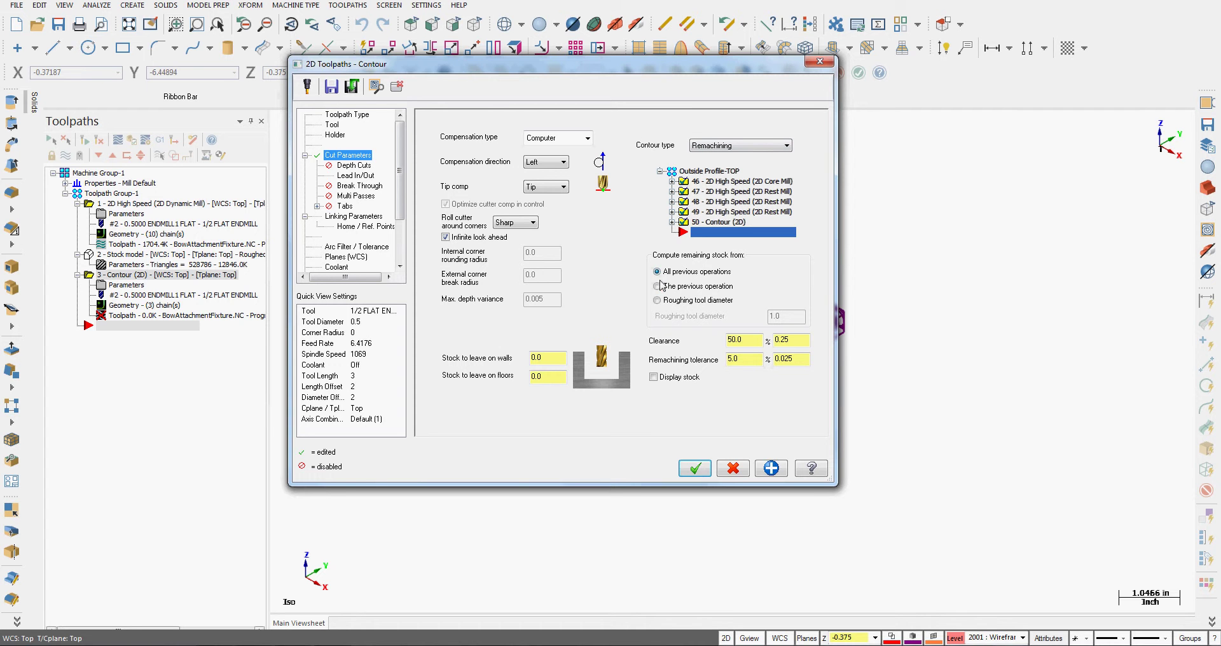
left_click(657, 287)
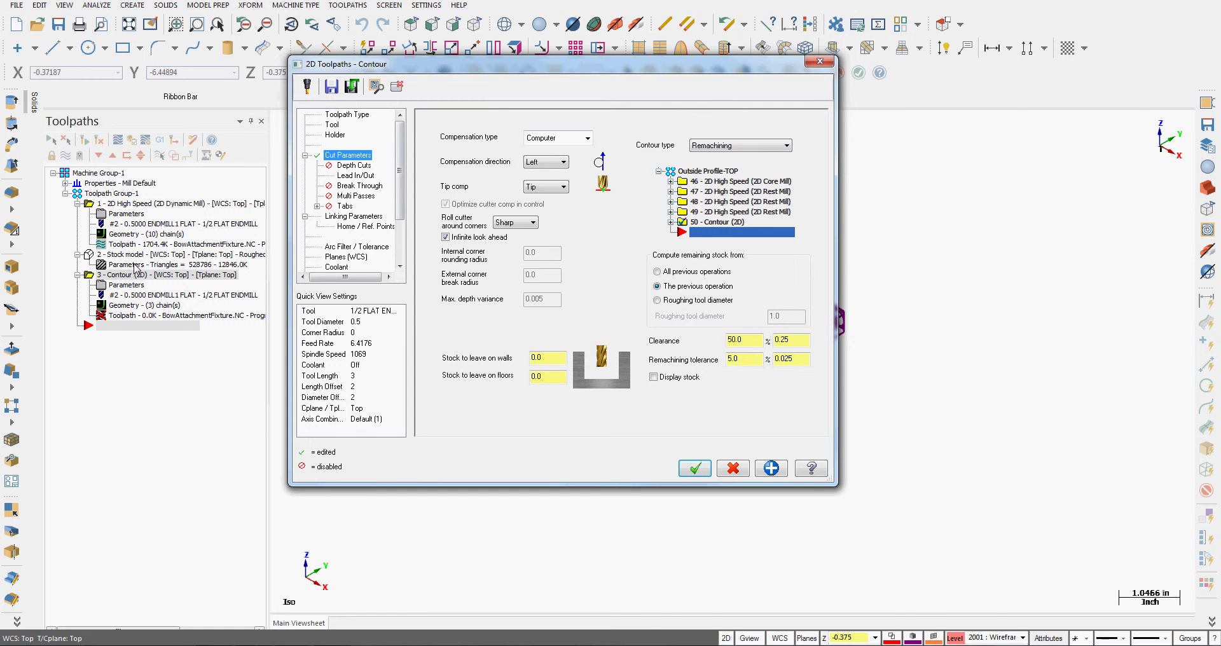
left_click(657, 273)
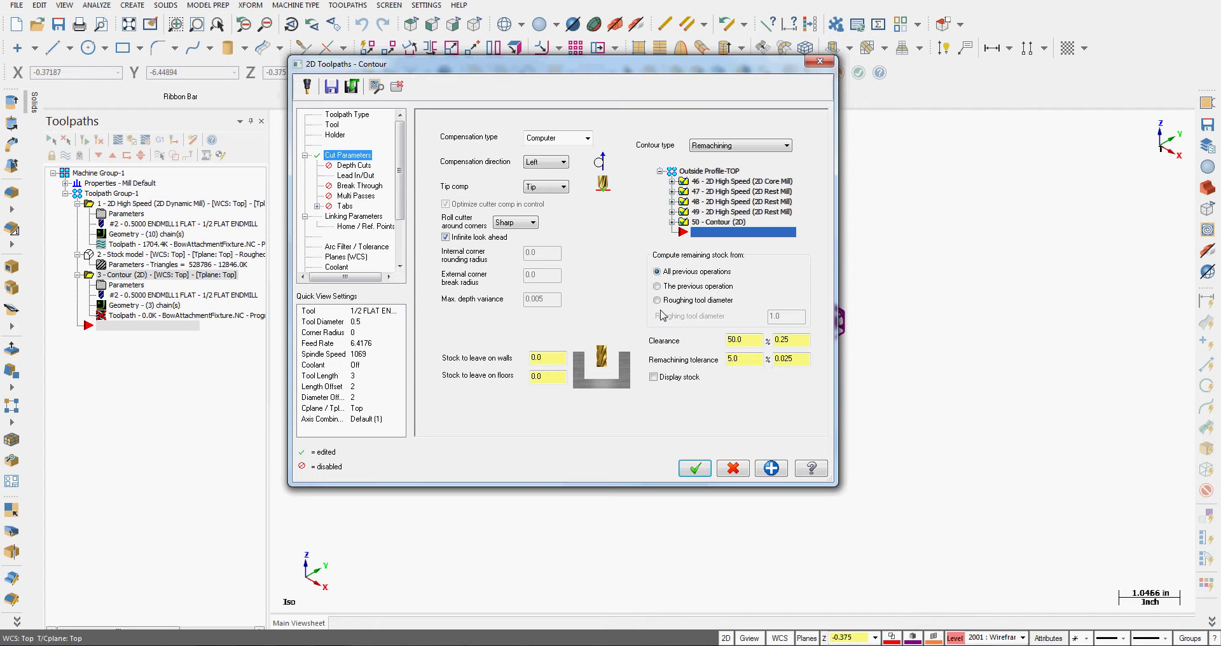
left_click(662, 302)
left_click_drag(805, 315, 769, 317)
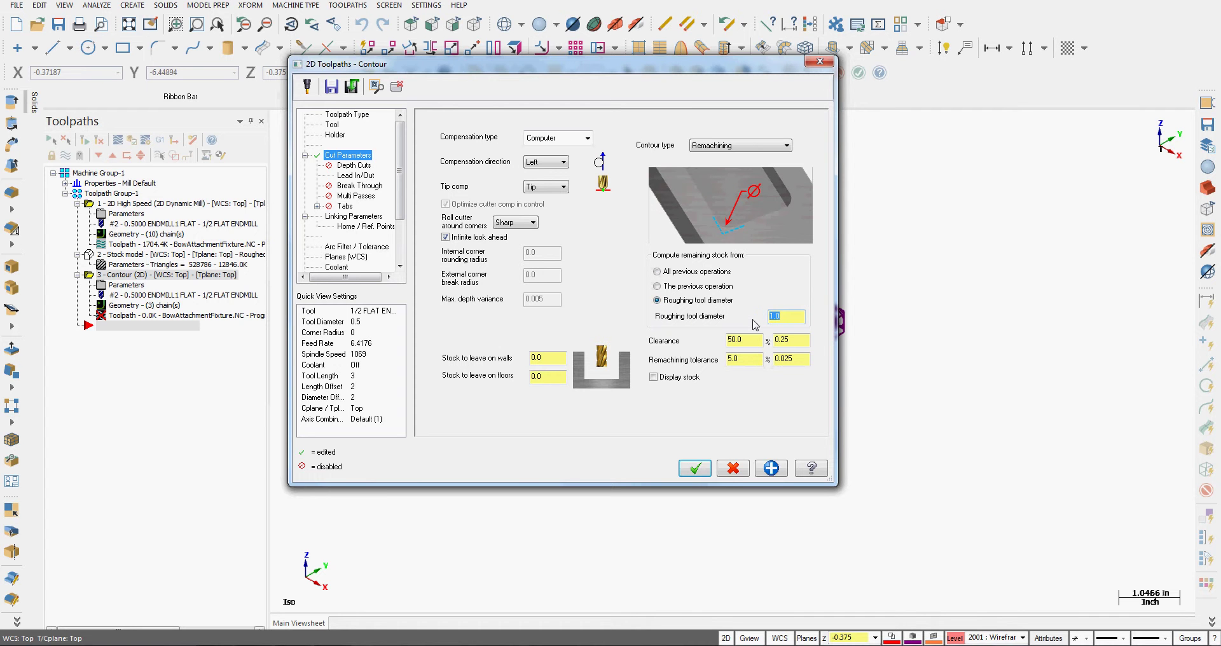
Enter a 0.5 roughing tool diameter and 0.05 stock to leave on walls and floors.
type("0.5")
left_click(545, 359)
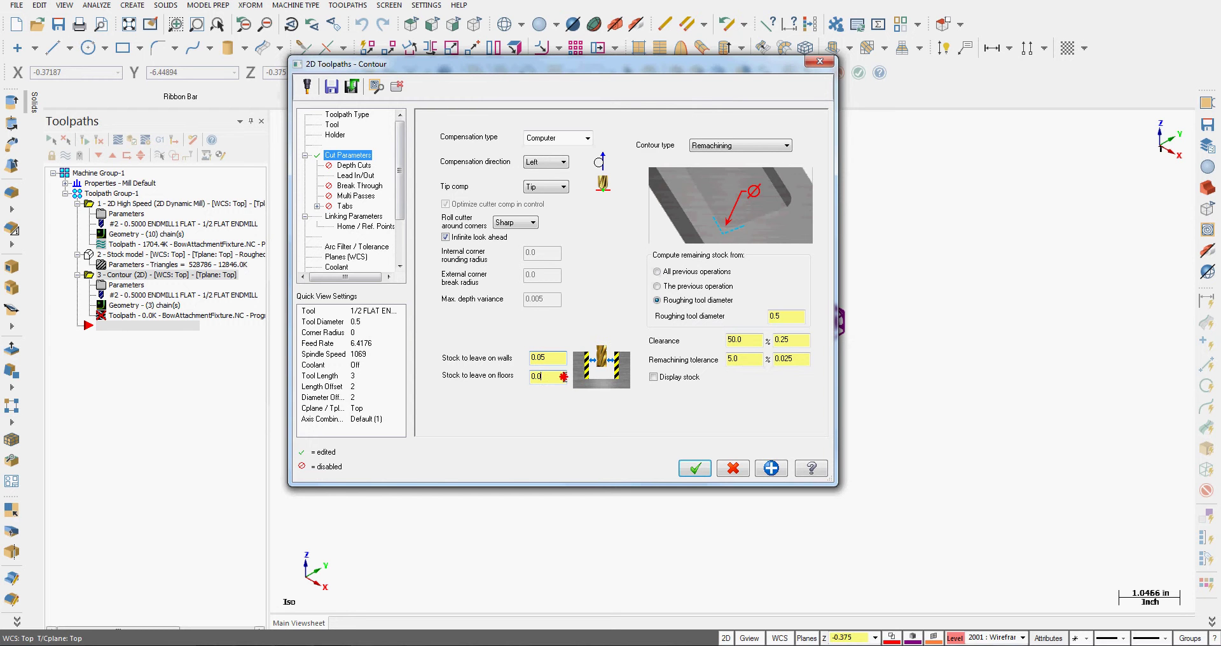
double_click(564, 376)
Filter the tool library by an arc's diameter and assign the 0.25 diameter 1/4 FLAT ENDMILL.
left_click(333, 124)
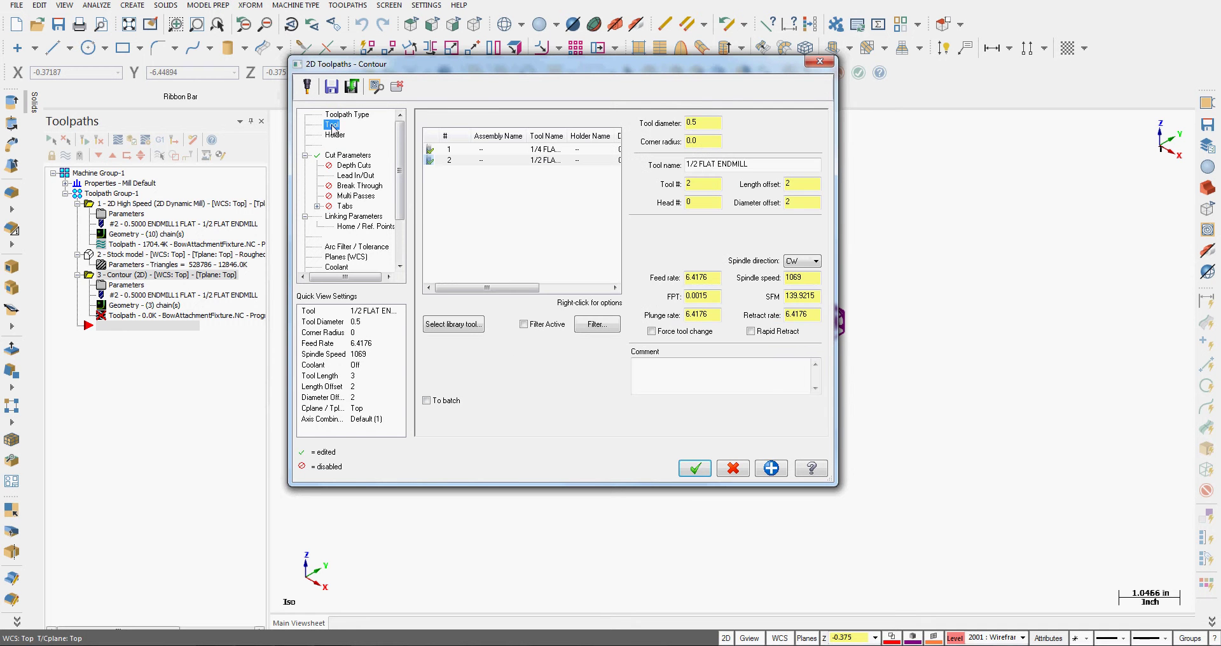
left_click(462, 325)
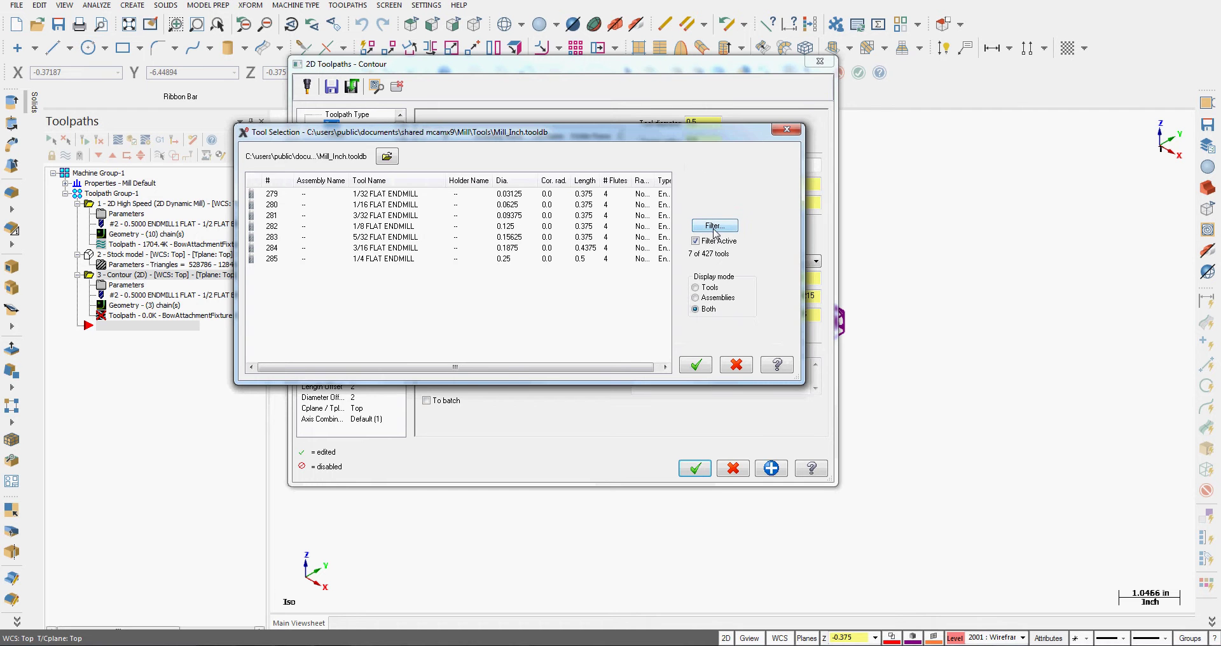
left_click(714, 229)
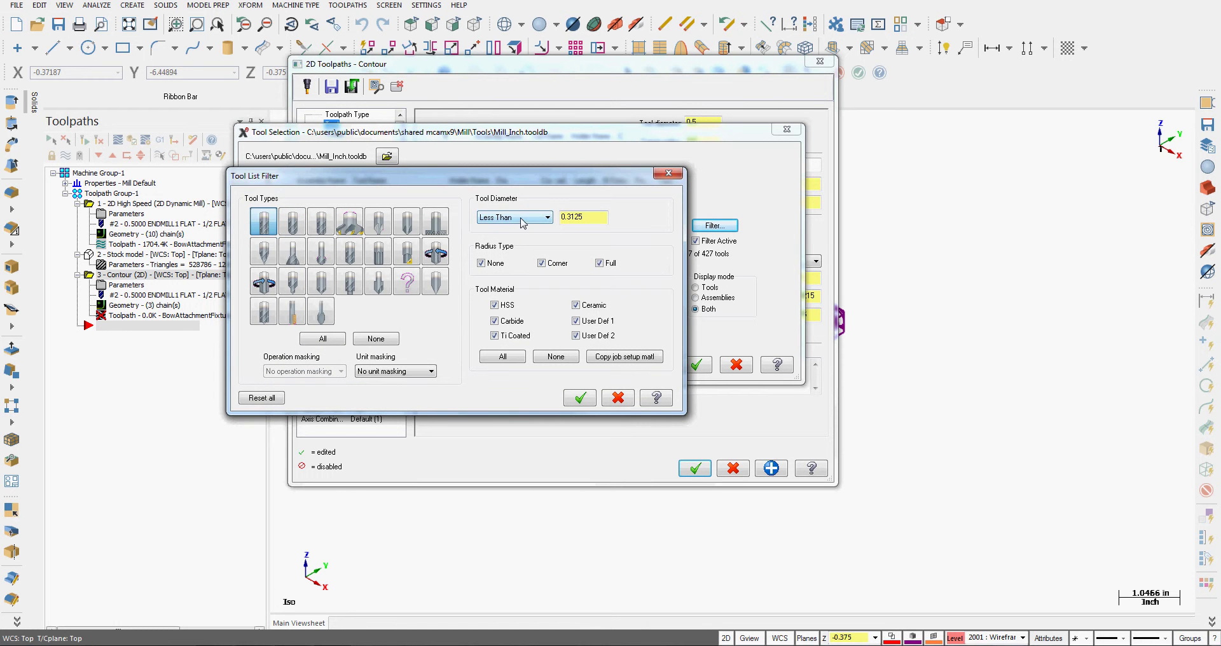
right_click(599, 219)
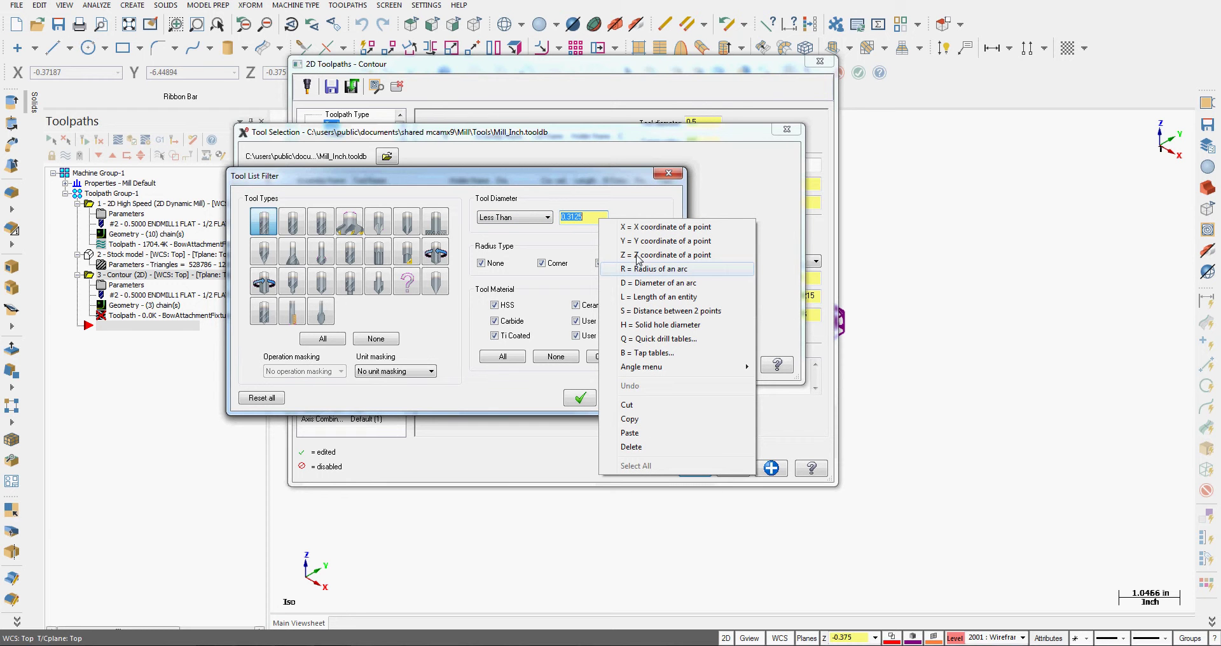
left_click(663, 283)
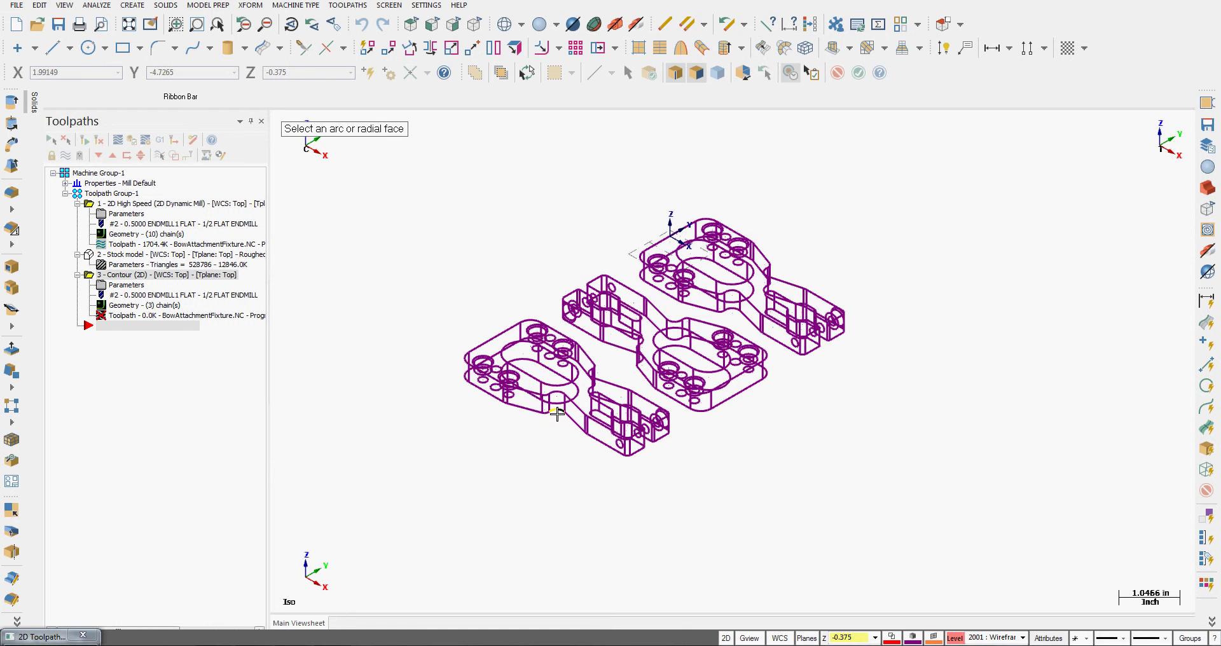
left_click(557, 414)
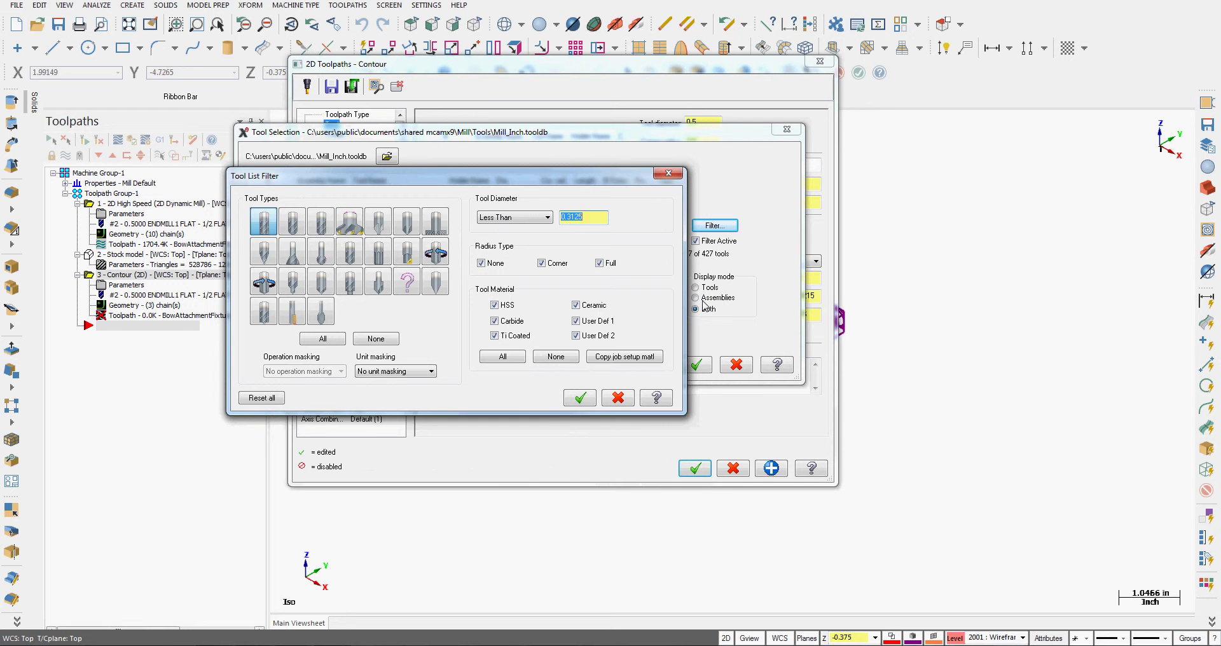
left_click(580, 397)
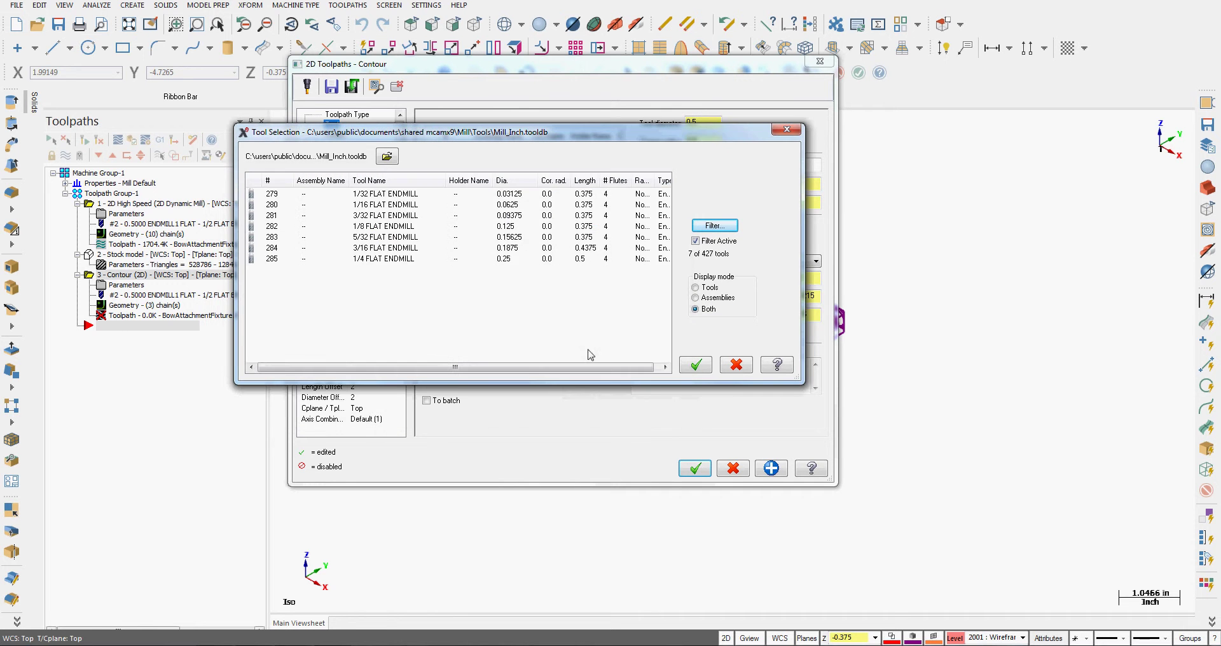
left_click(382, 260)
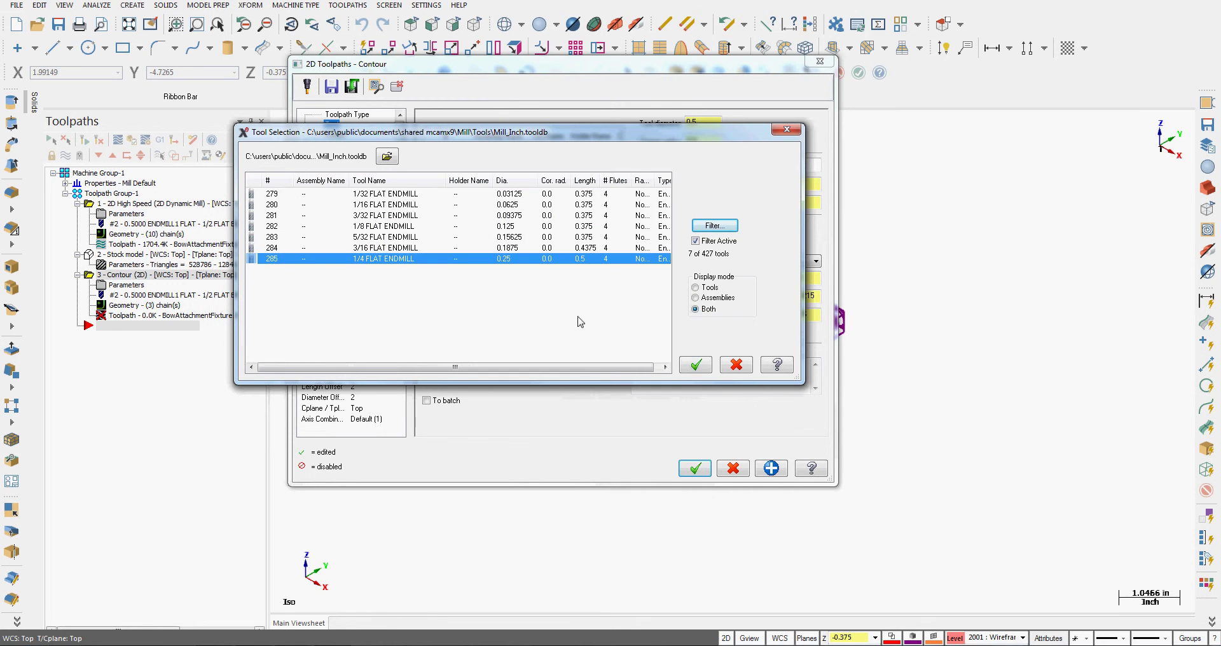
left_click(708, 366)
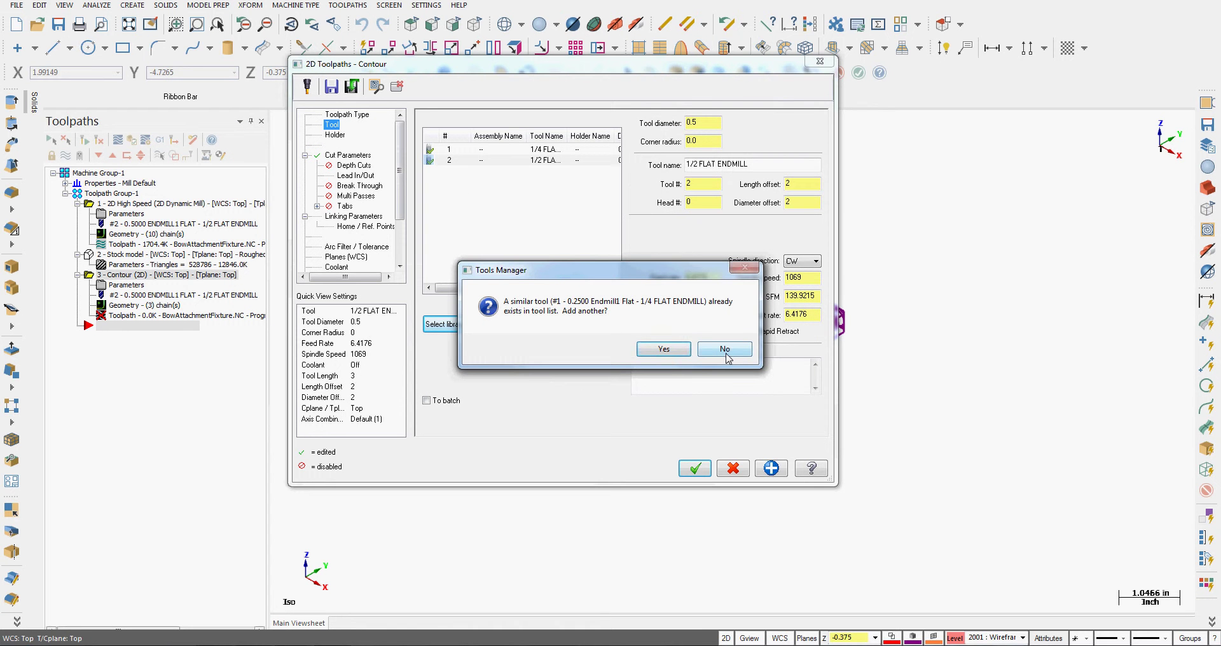
left_click(661, 349)
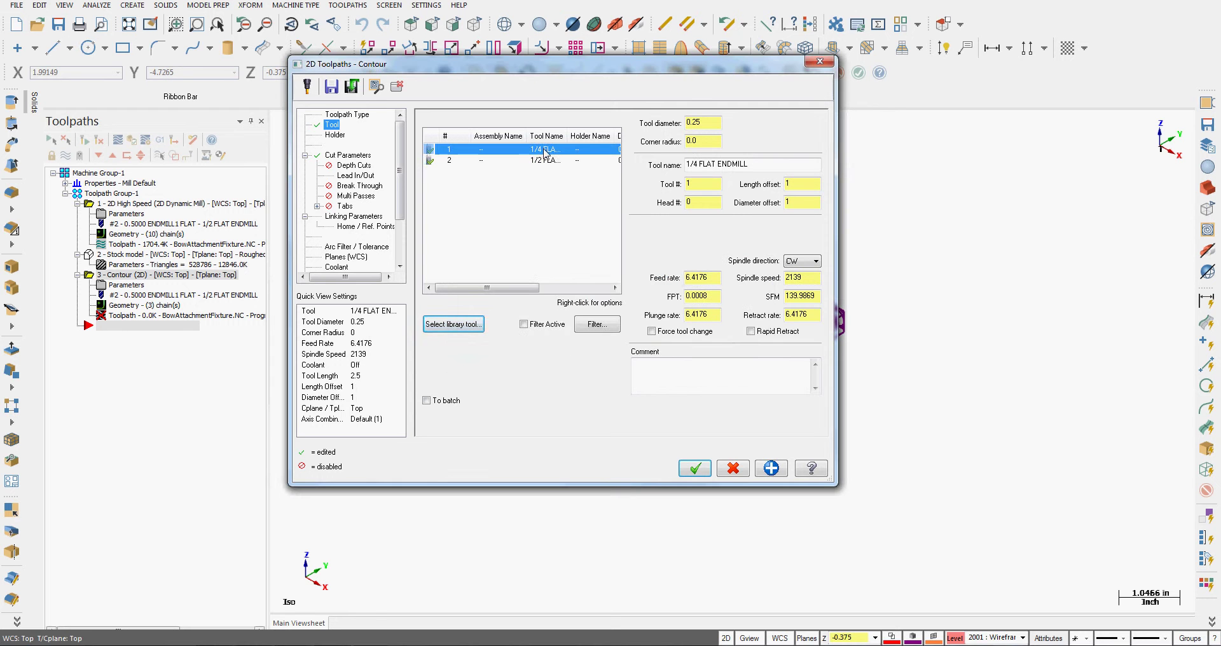
Set 500 SFM and 0.01 feed per tooth, and enable rapid retract.
left_click_drag(819, 297, 773, 297)
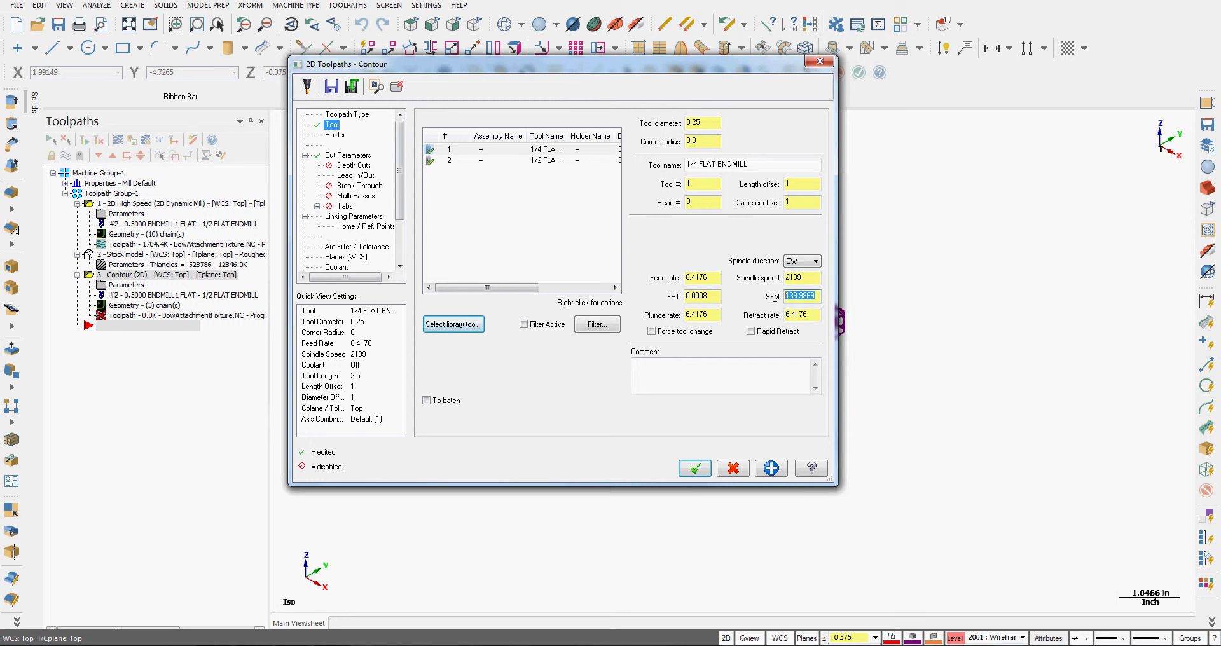
type("500")
key("Return")
left_click_drag(716, 297, 670, 299)
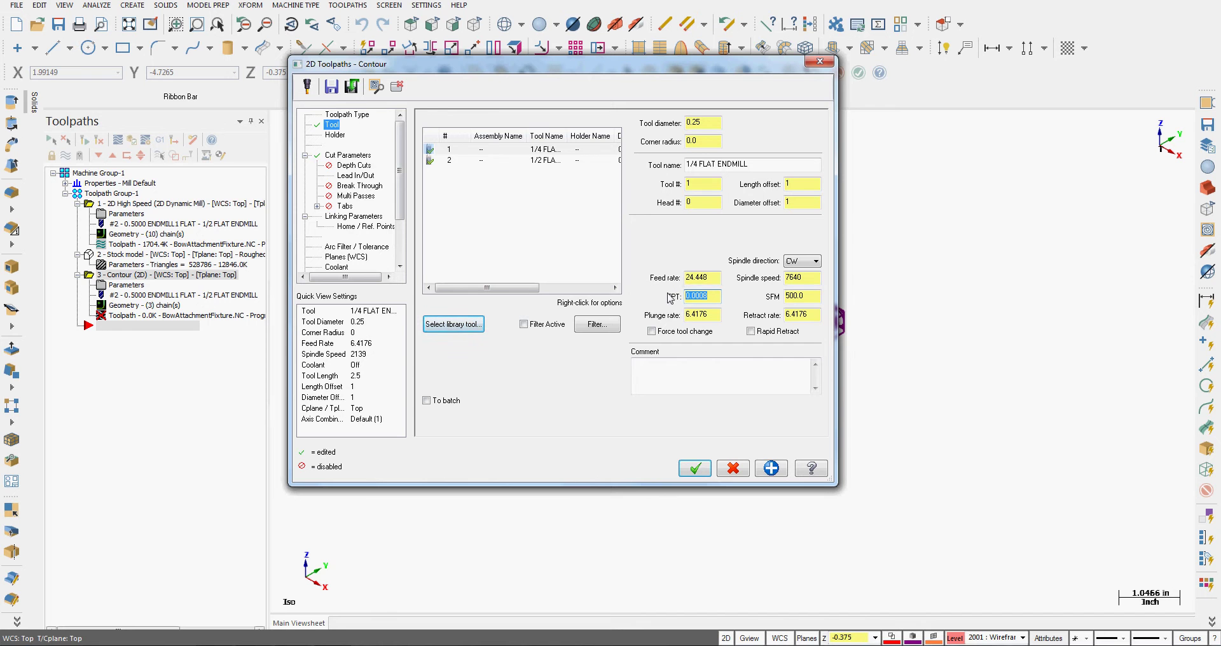
type("0.01")
key("Return")
left_click(751, 332)
Set the plunge rate to 150 and add the comment 'REMACHINE CONTOUR'.
left_click_drag(716, 315, 672, 318)
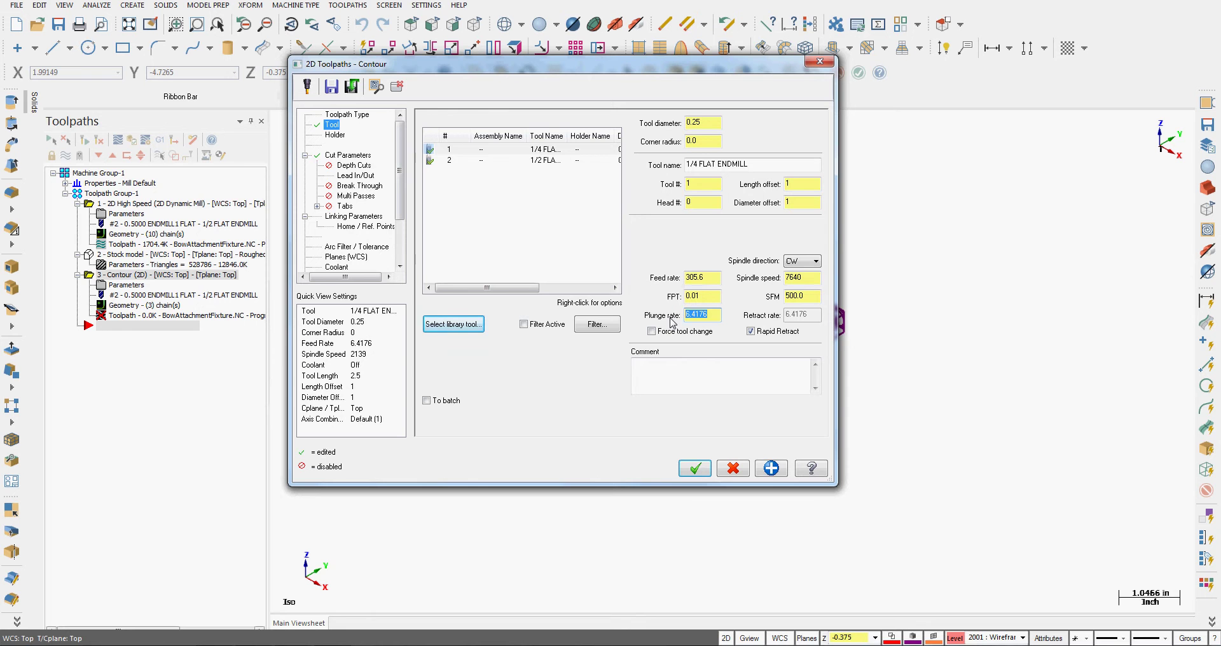
type("150")
key("Return")
left_click(648, 363)
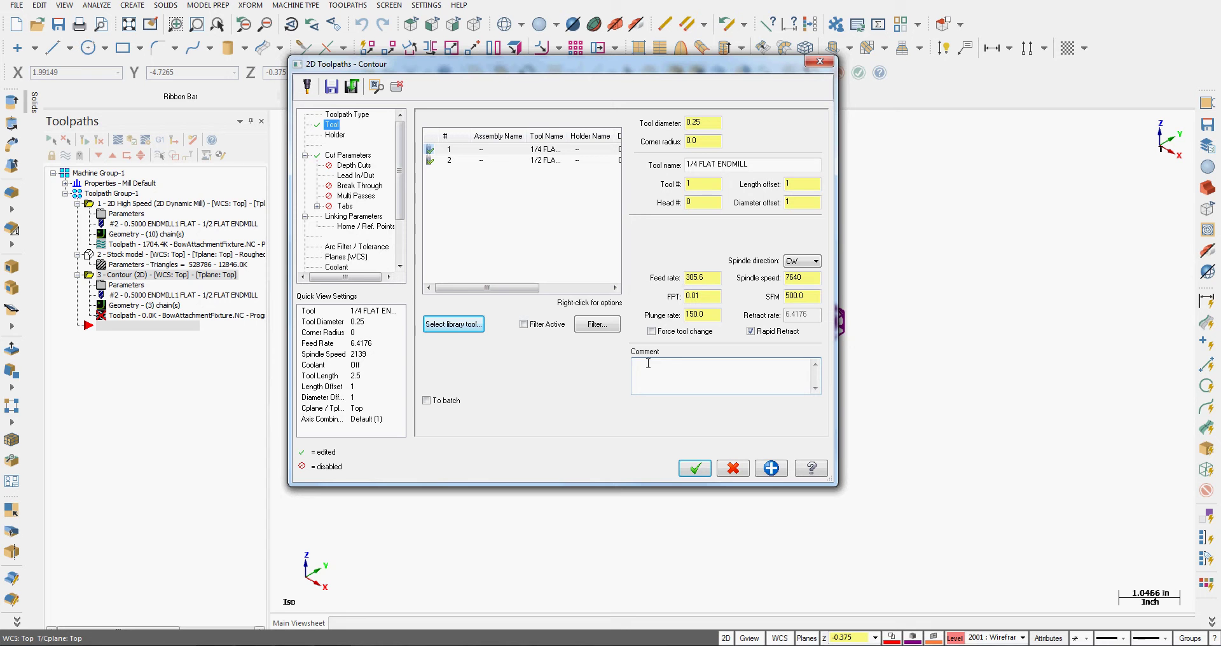
type("REMACHINE CONTOUR")
Check Display stock on Cut Parameters after moving the dialog to inspect the parts.
left_click(354, 156)
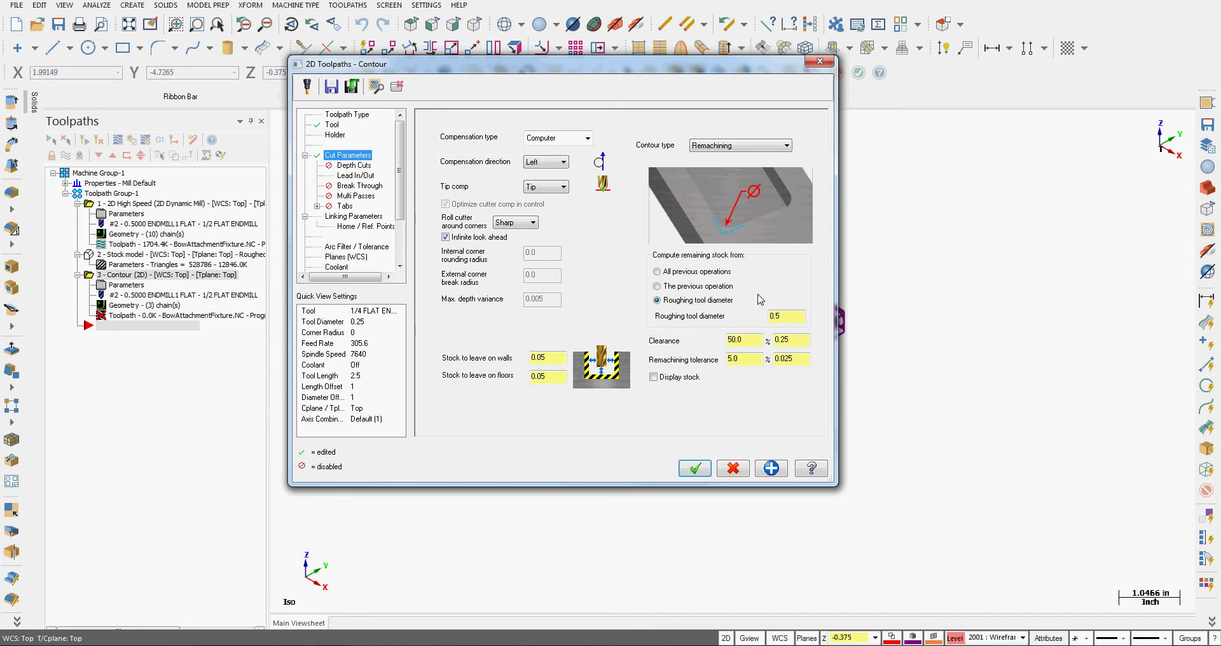
left_click(782, 316)
left_click(779, 316)
left_click_drag(721, 72, 395, 93)
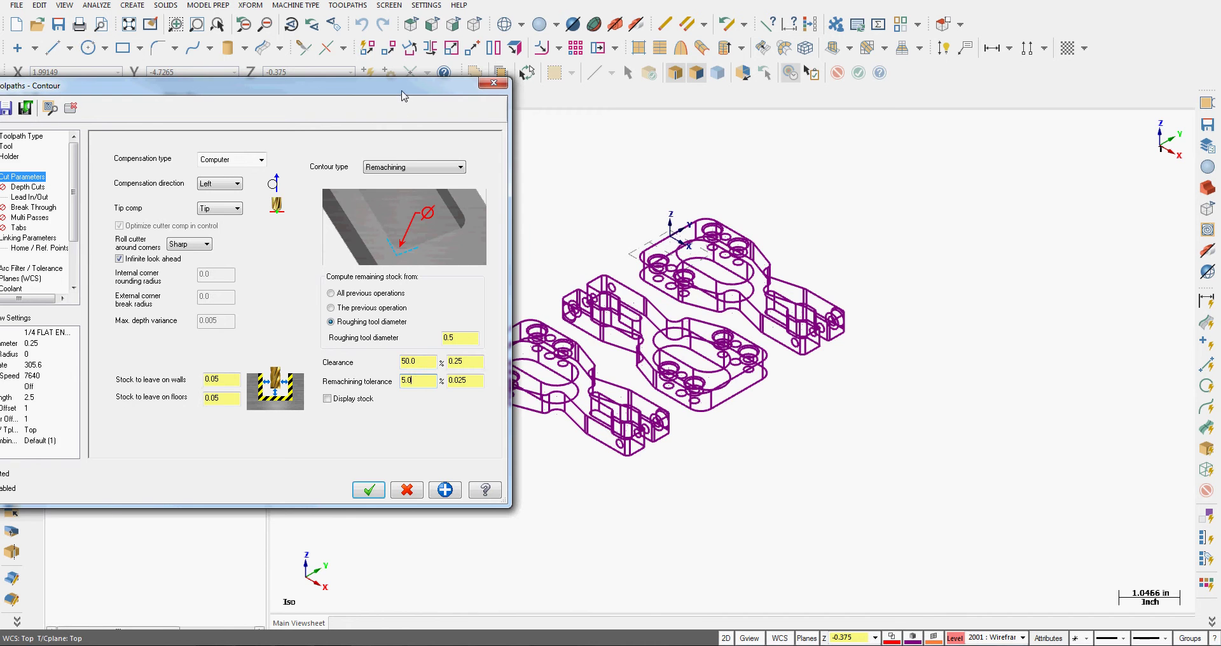
left_click_drag(400, 91, 616, 51)
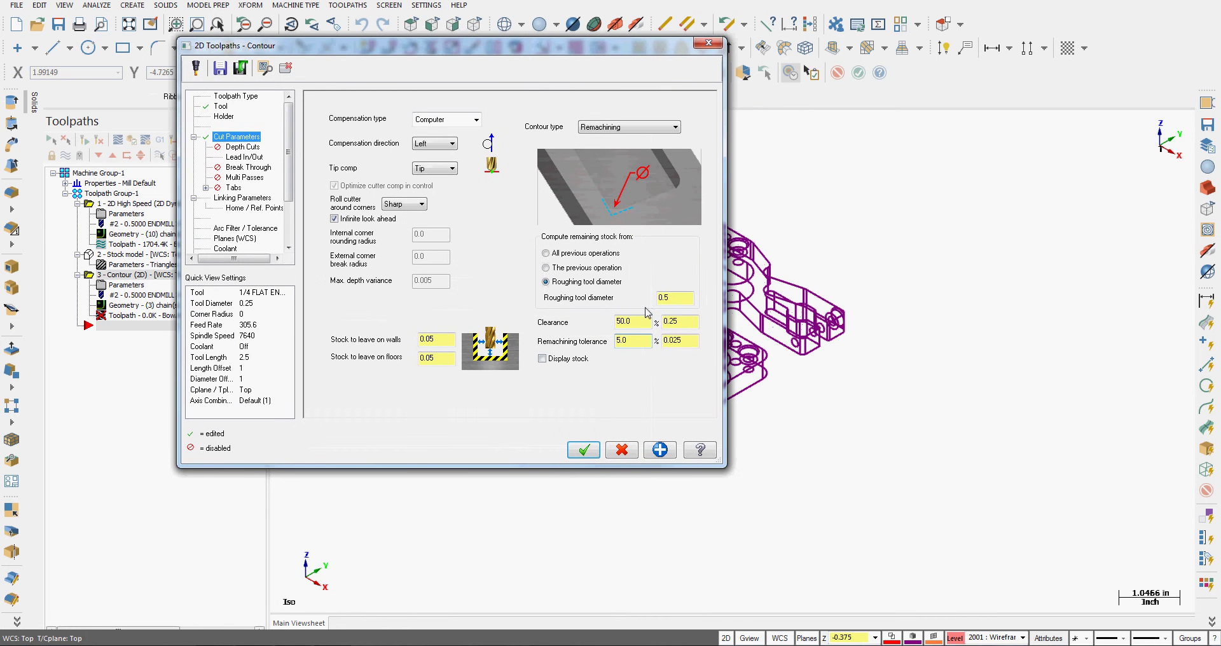
left_click(562, 364)
Review the lead in/out settings and set the top of stock height to 0.
left_click(248, 157)
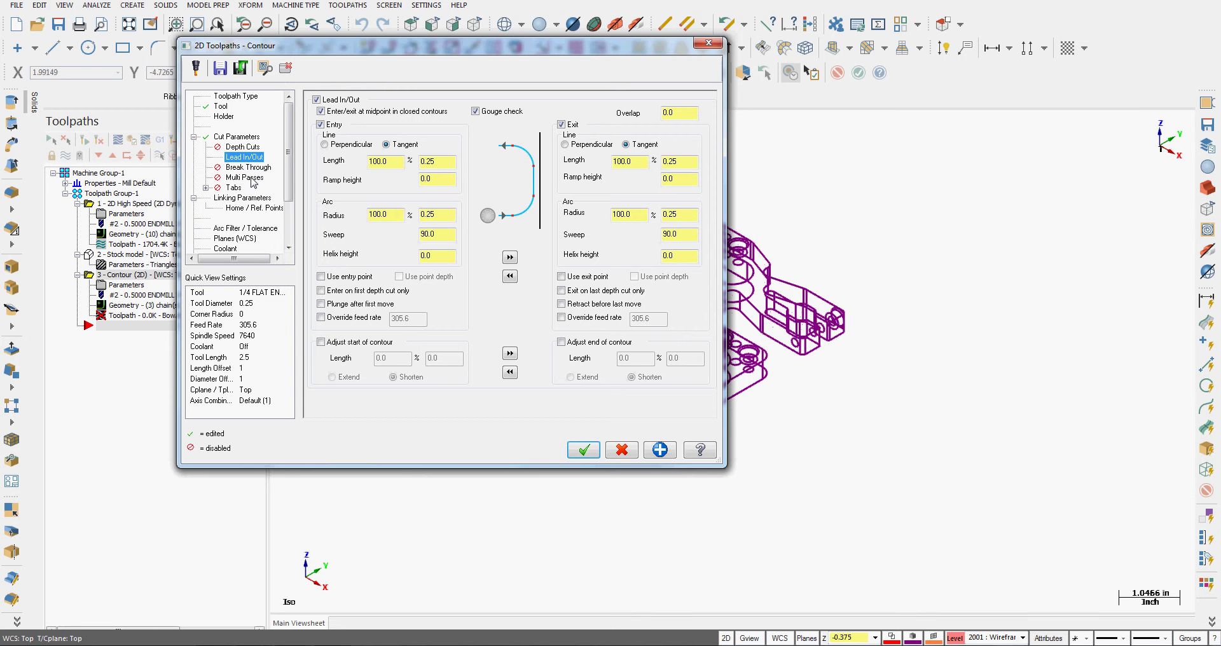
left_click(261, 198)
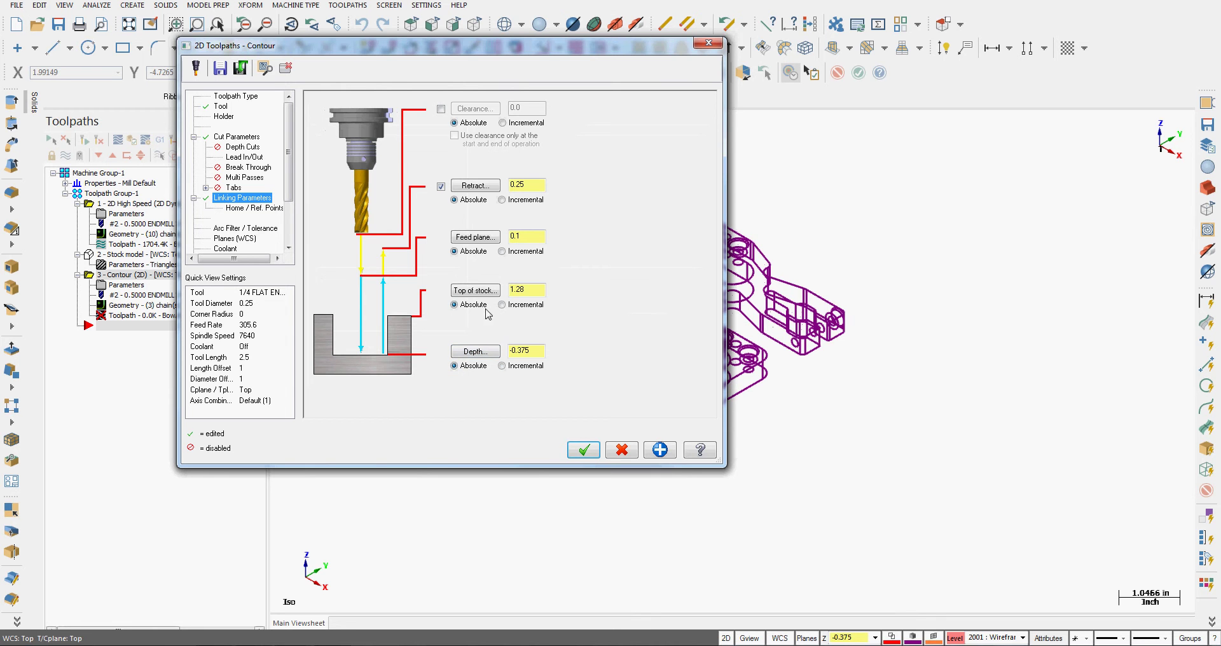
left_click_drag(536, 290, 478, 291)
type("0")
Set Flood coolant to On and accept the contour parameters.
left_click(227, 249)
left_click(523, 168)
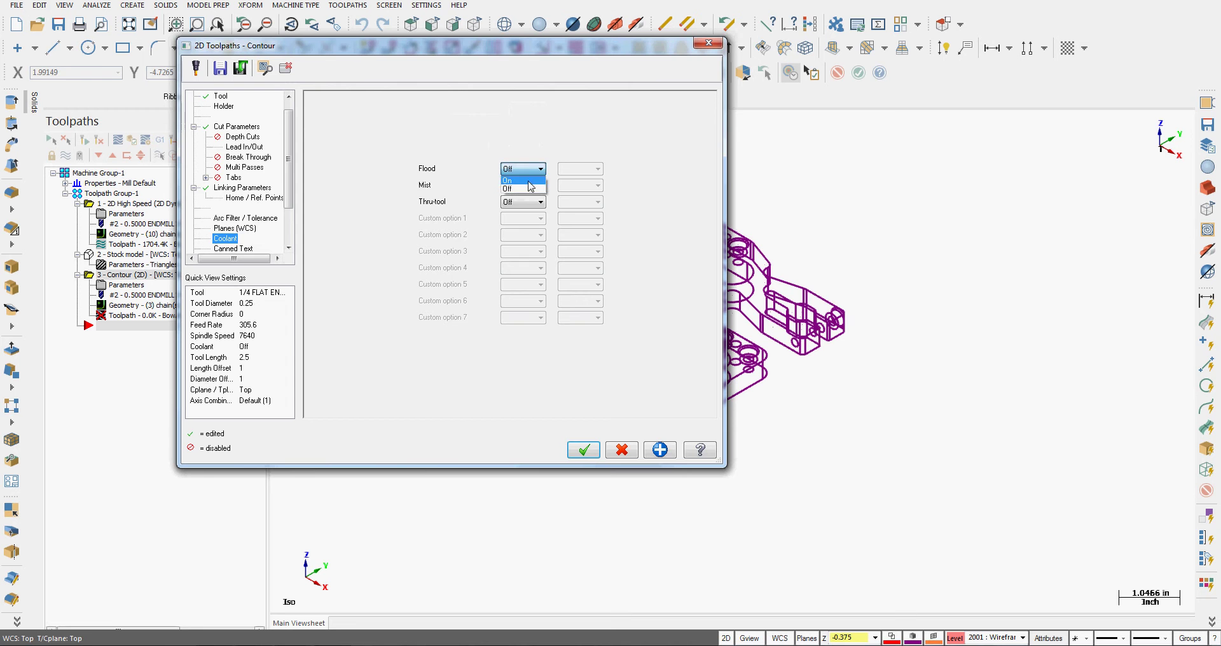
left_click(520, 187)
left_click(584, 450)
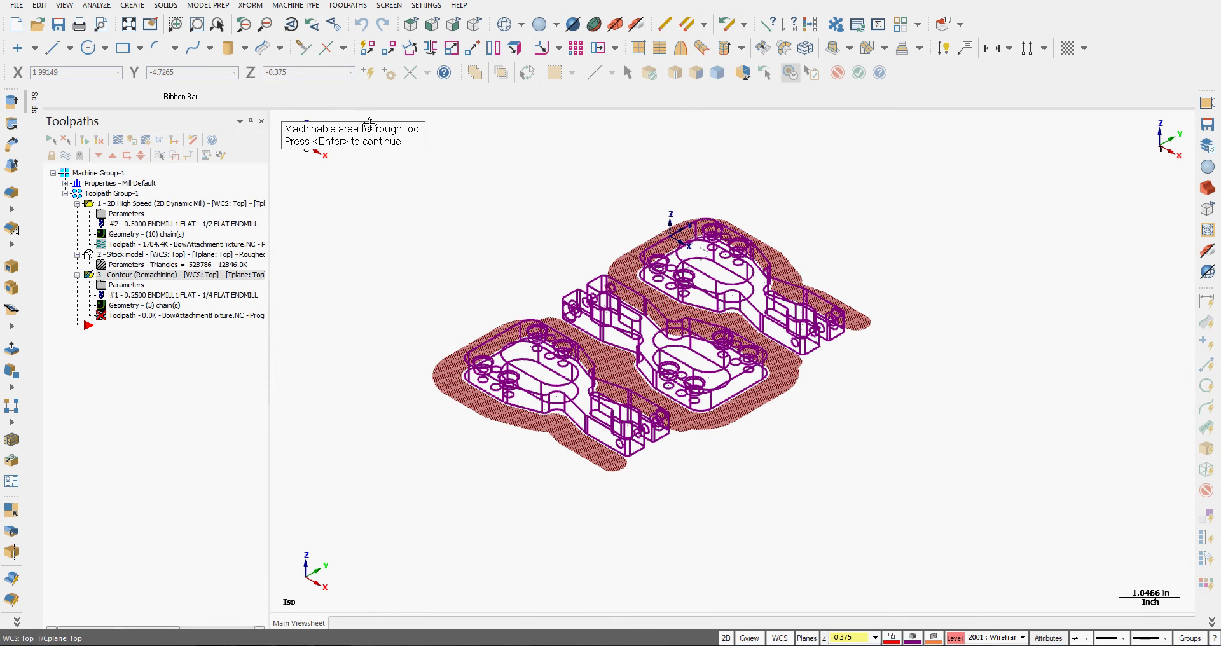
Cycle through the rough-tool, finish-tool and remaining stock previews until the toolpath generates.
left_click_drag(357, 128, 532, 187)
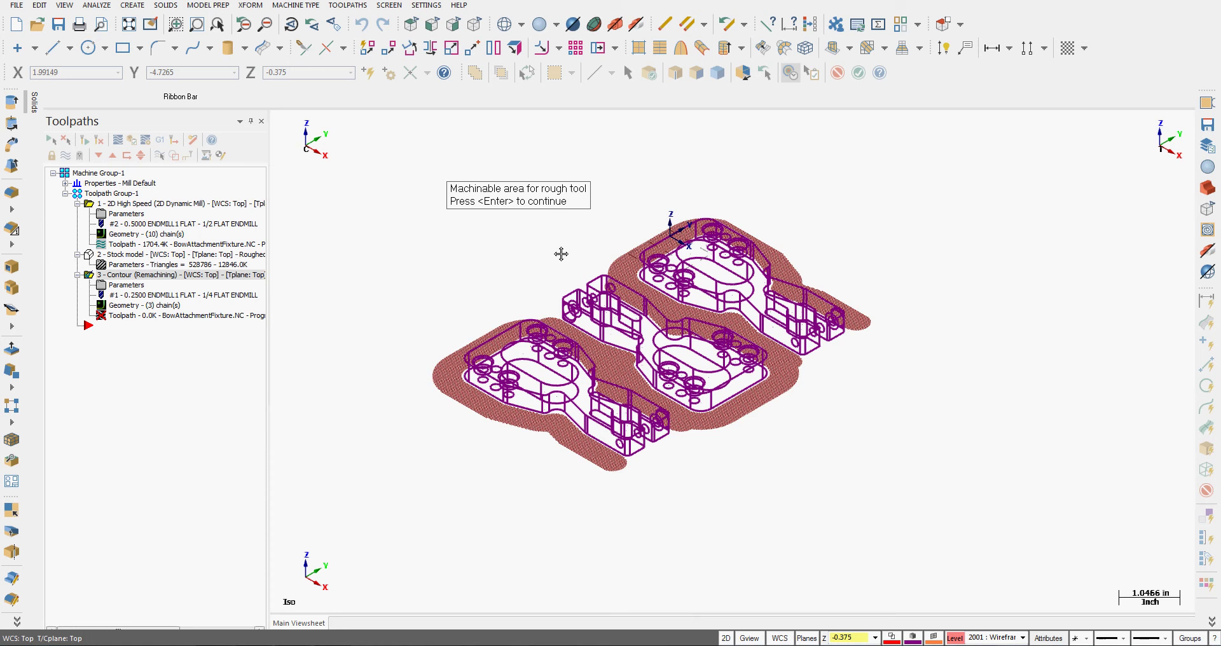
key("Return")
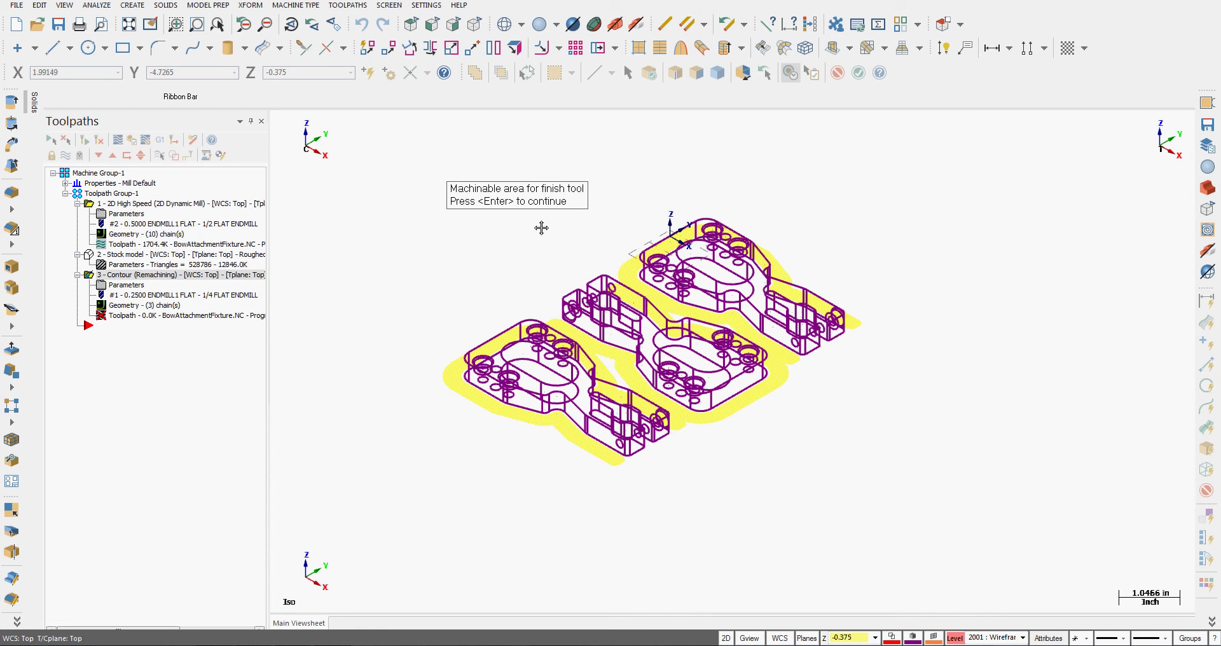
key("Return")
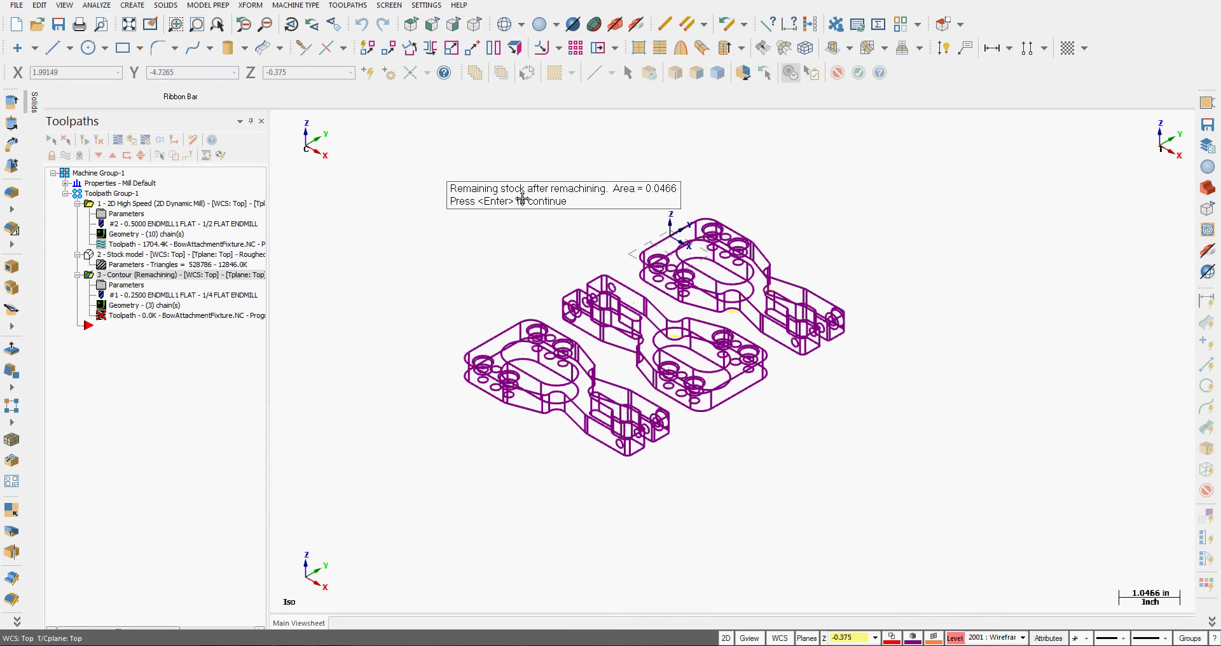
key("Return")
key("Return")
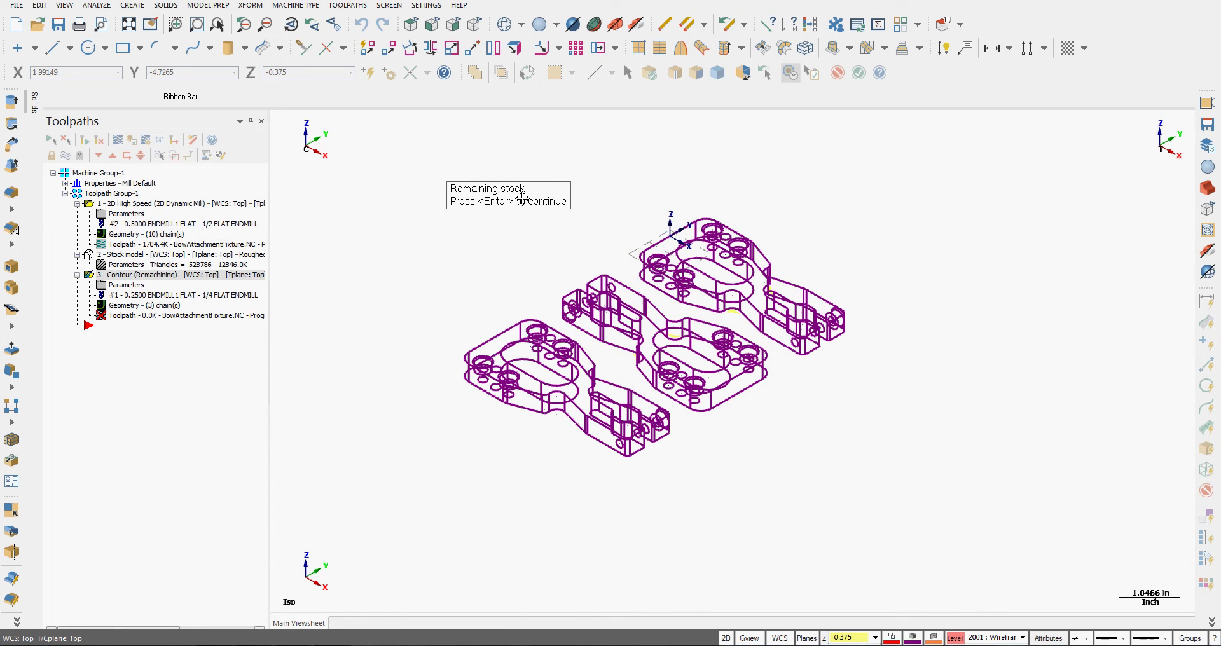
key("Return")
key("Return")
key("Return")
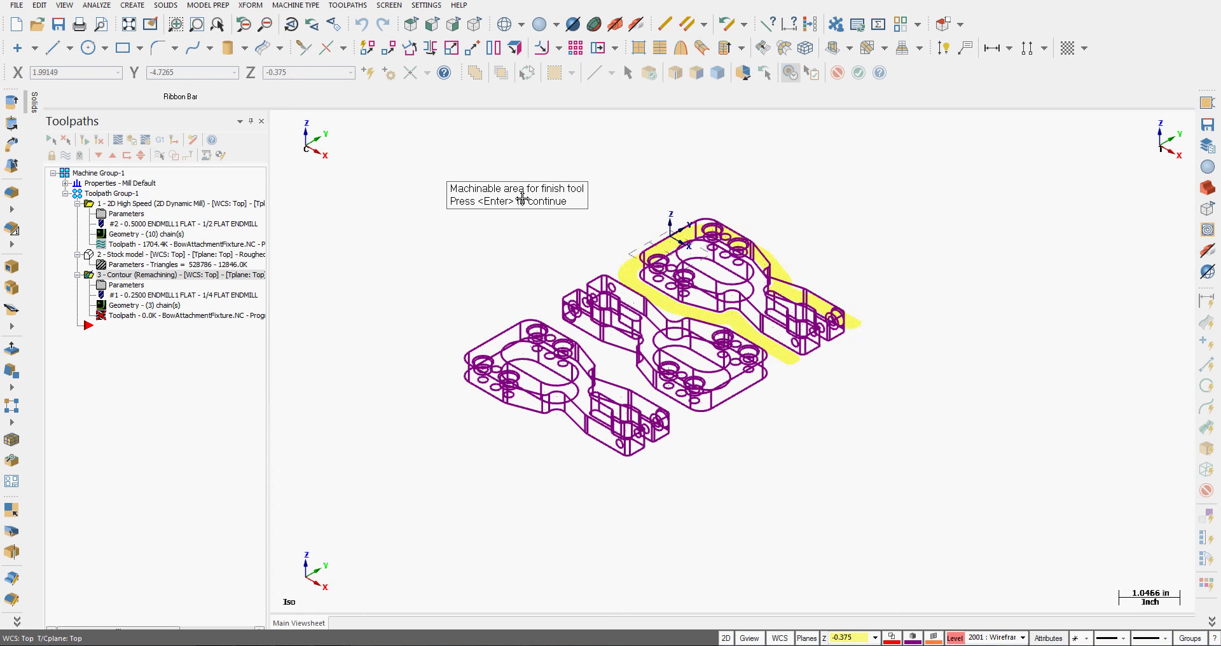
key("Return")
key("Return")
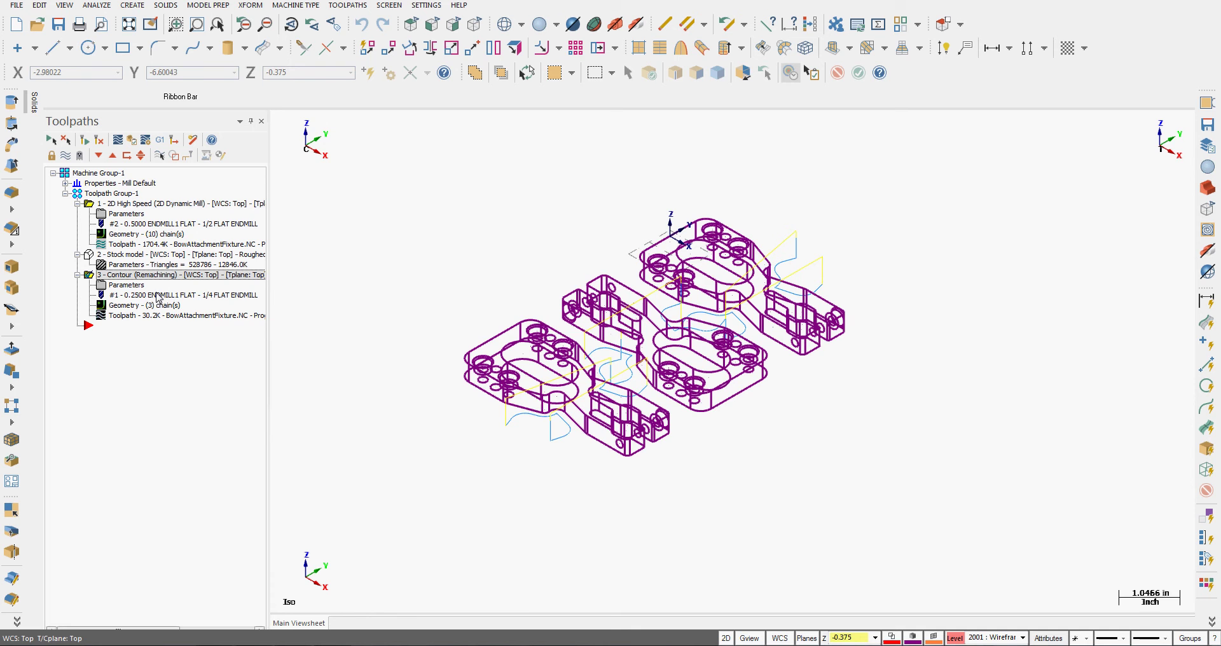
Uncheck Display stock, change remachining tolerance from 5.0 to 2.5 percent, then regenerate the contour.
left_click(127, 285)
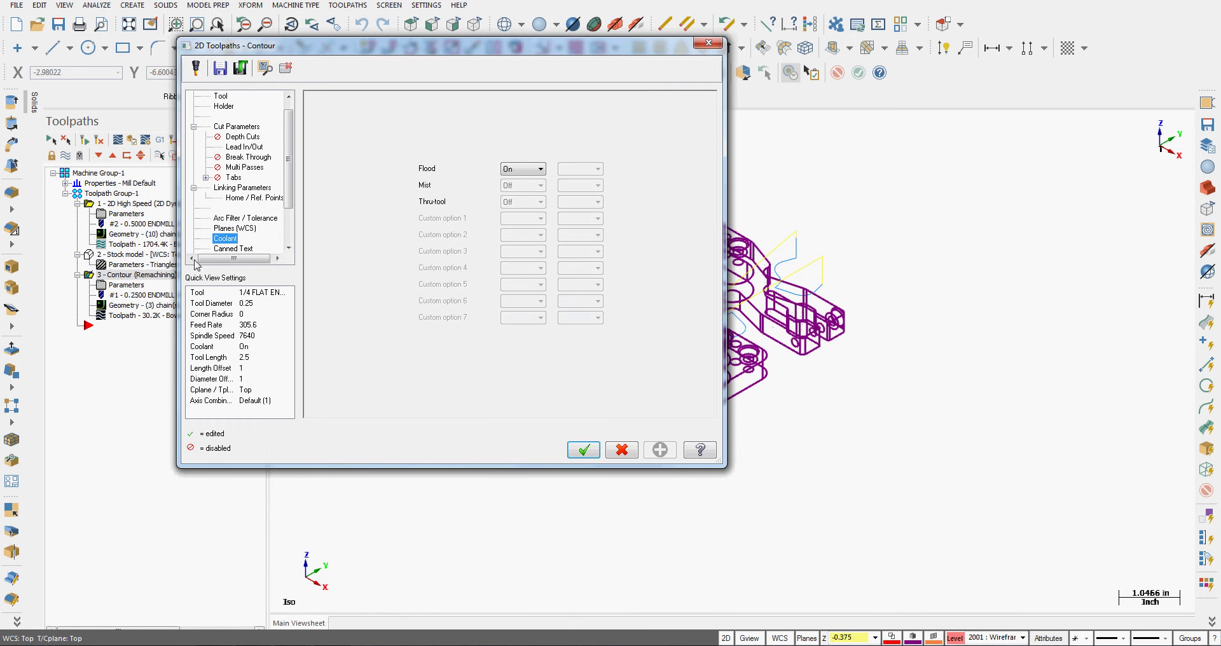
left_click(234, 130)
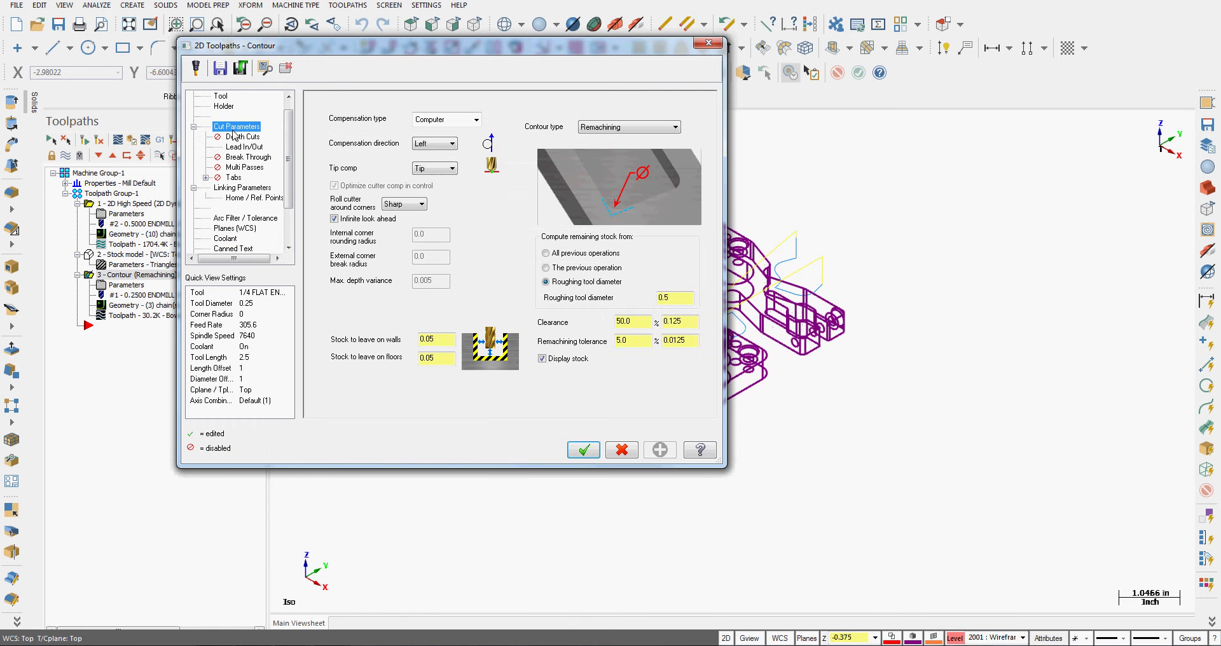
left_click(543, 359)
left_click_drag(629, 340, 616, 341)
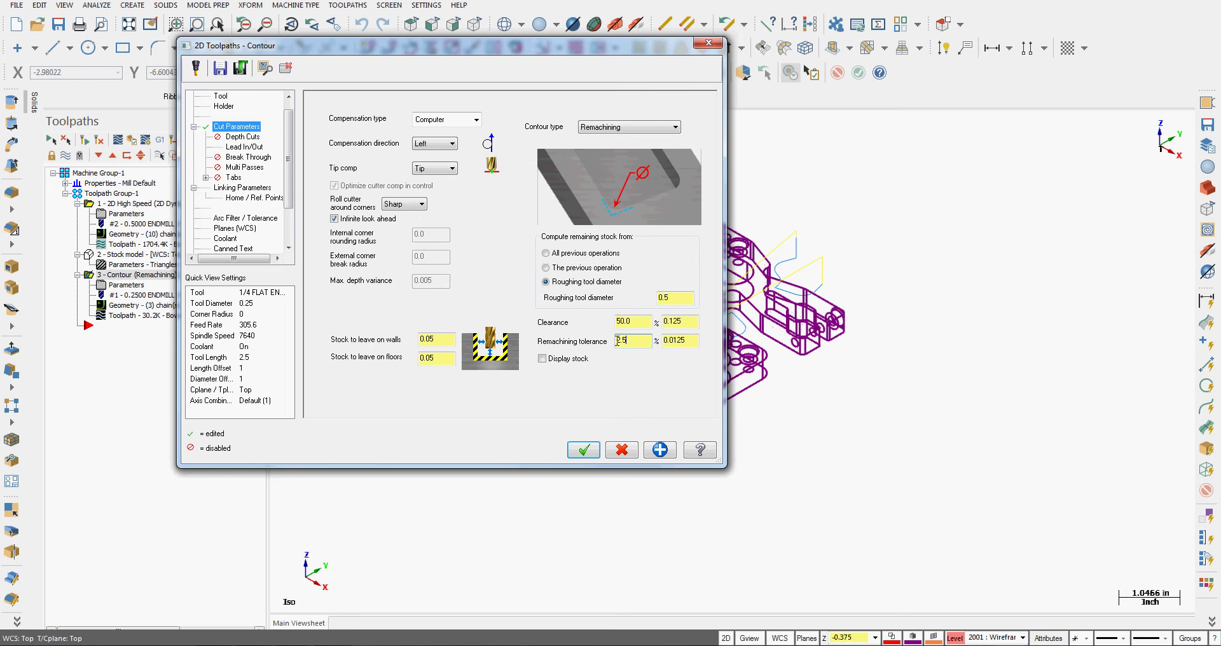
double_click(618, 341)
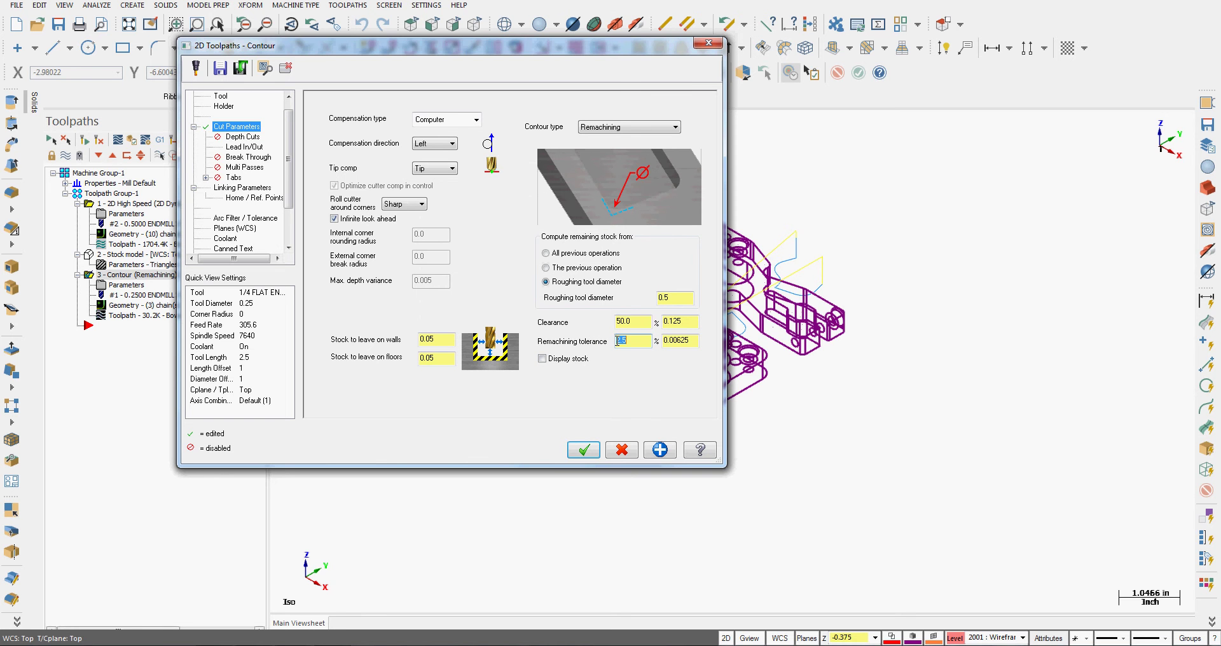
left_click(583, 451)
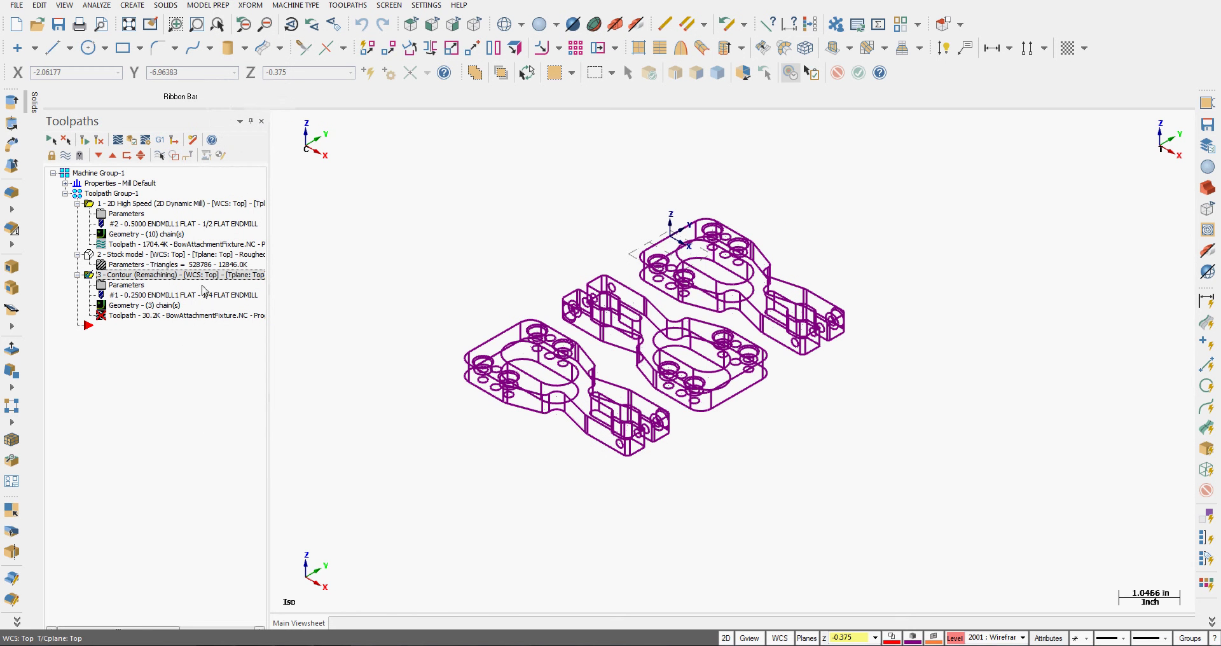
left_click(98, 139)
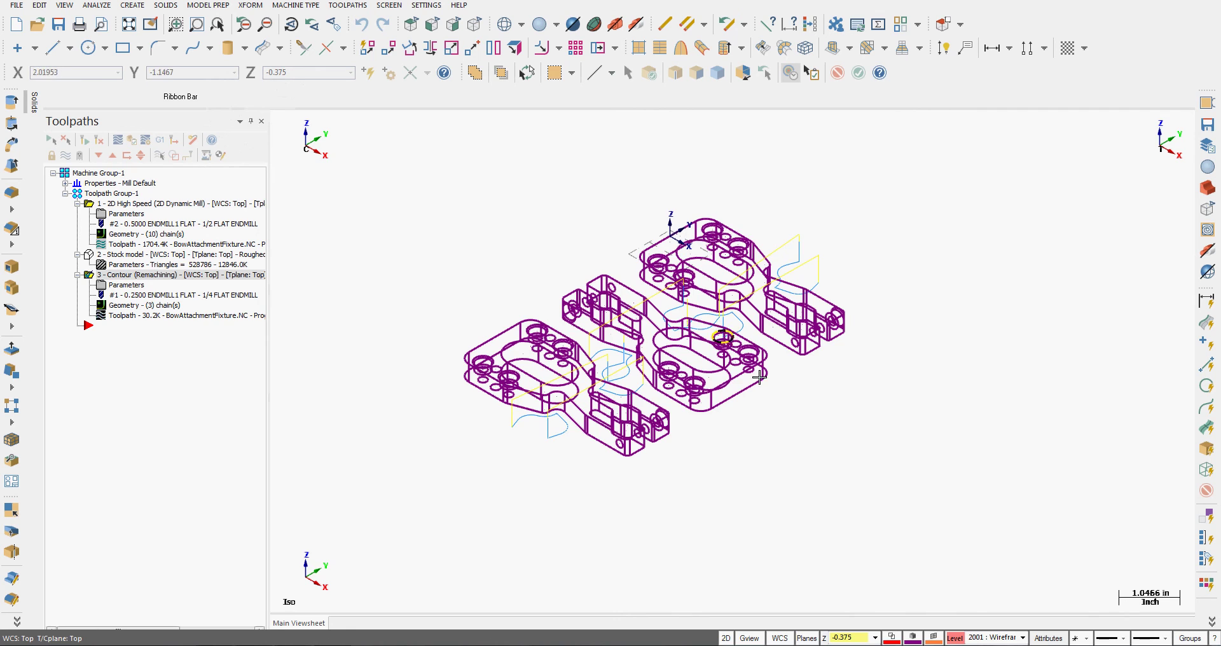
mouse_move(769, 381)
middle_mouse_down()
mouse_move(746, 456)
mouse_move(749, 436)
mouse_move(789, 435)
mouse_move(752, 422)
mouse_move(768, 382)
middle_mouse_up()
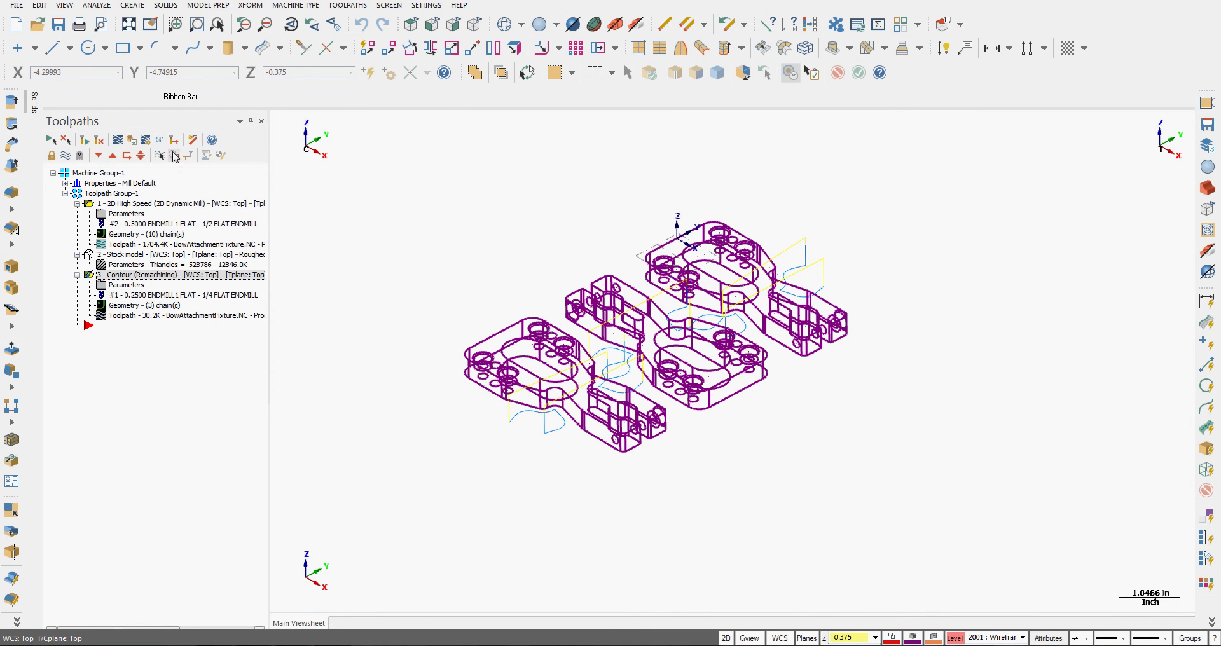
Play the remachining contour's 71-move simulation in Mastercam Verify.
left_click(133, 142)
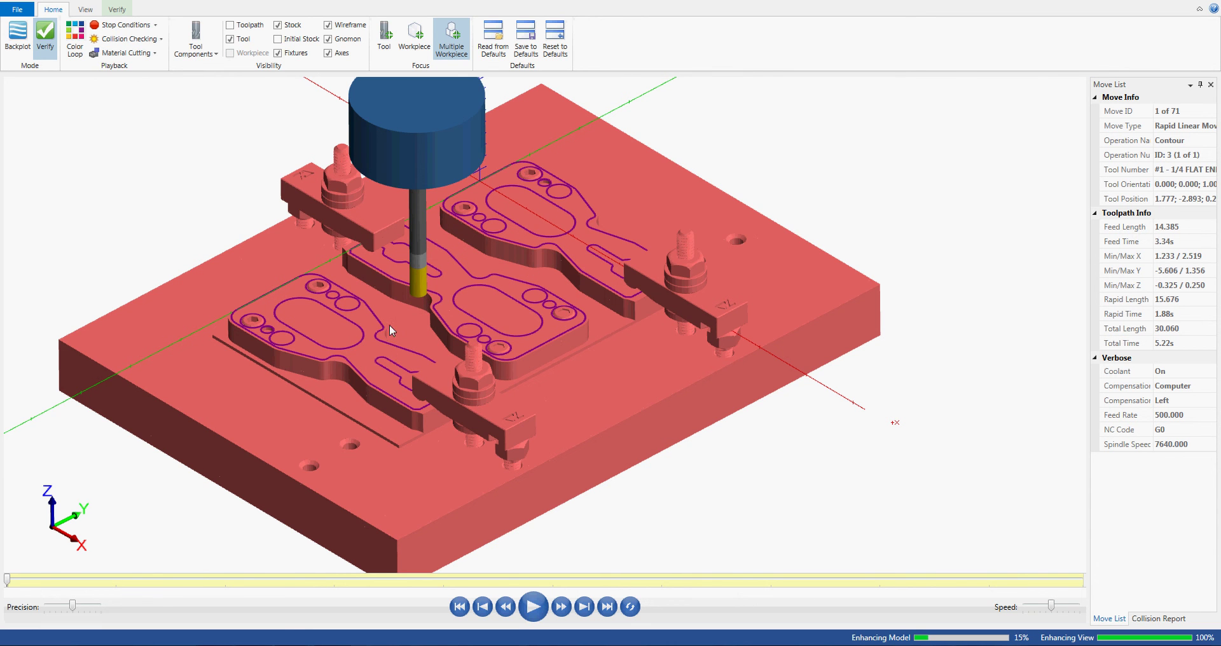
left_click(533, 606)
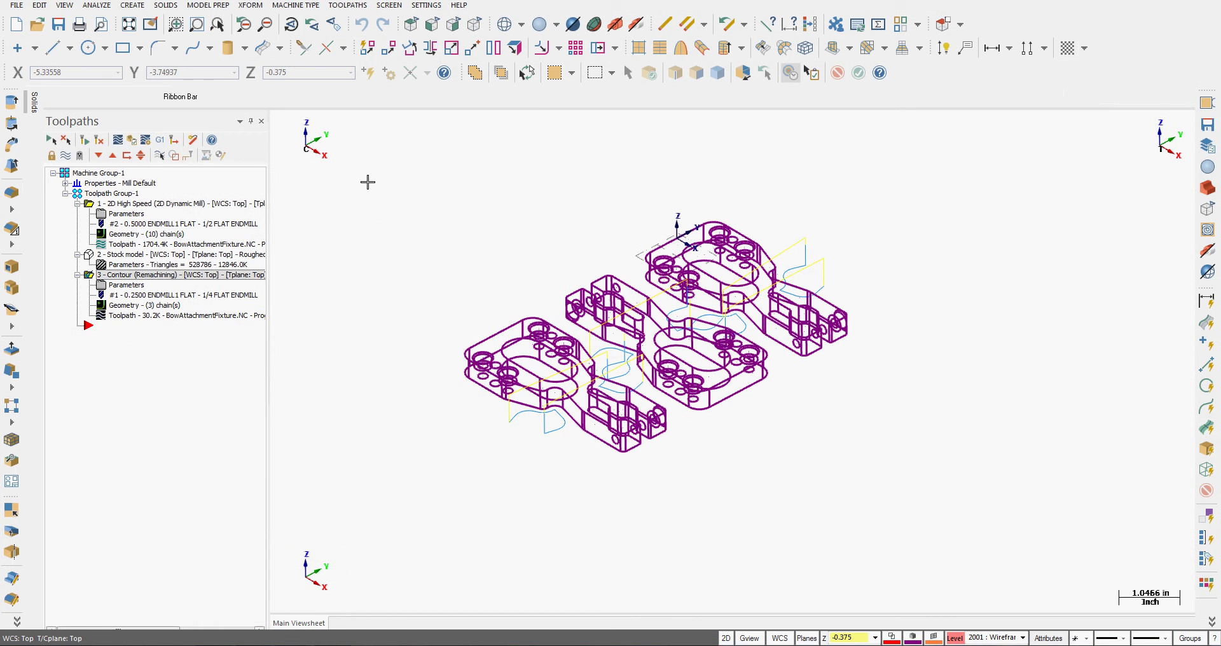
Set entry and exit lead line lengths to 0, keeping only the arcs, and regenerate the toolpath.
left_click(130, 286)
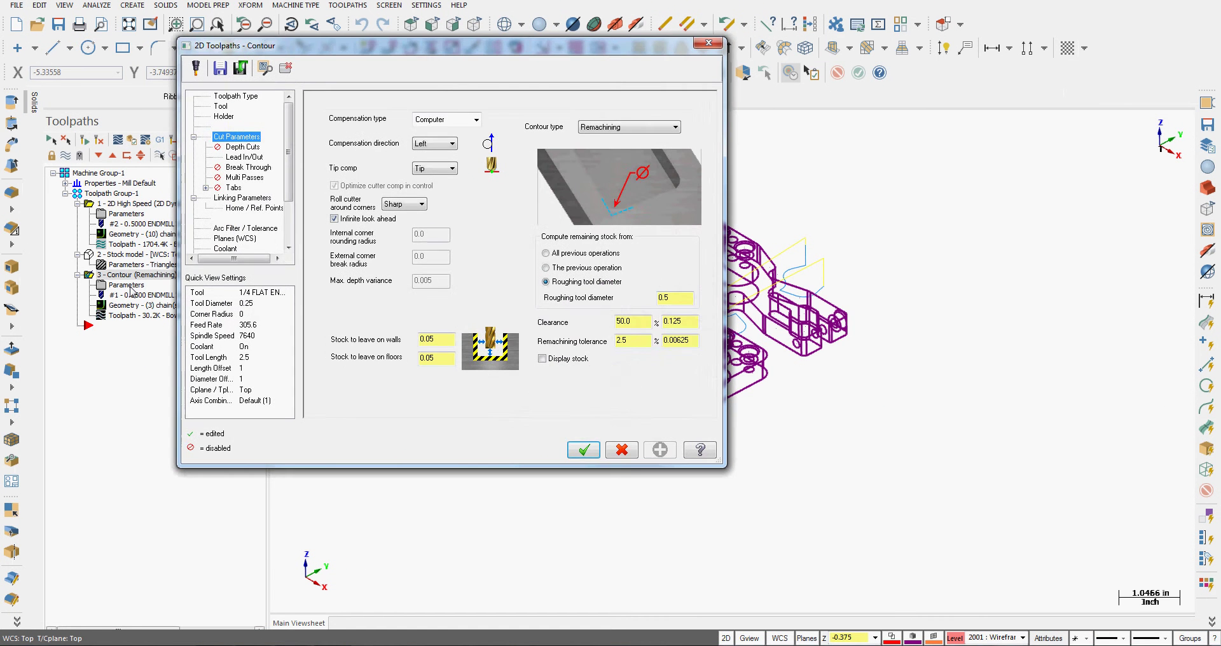
left_click(232, 157)
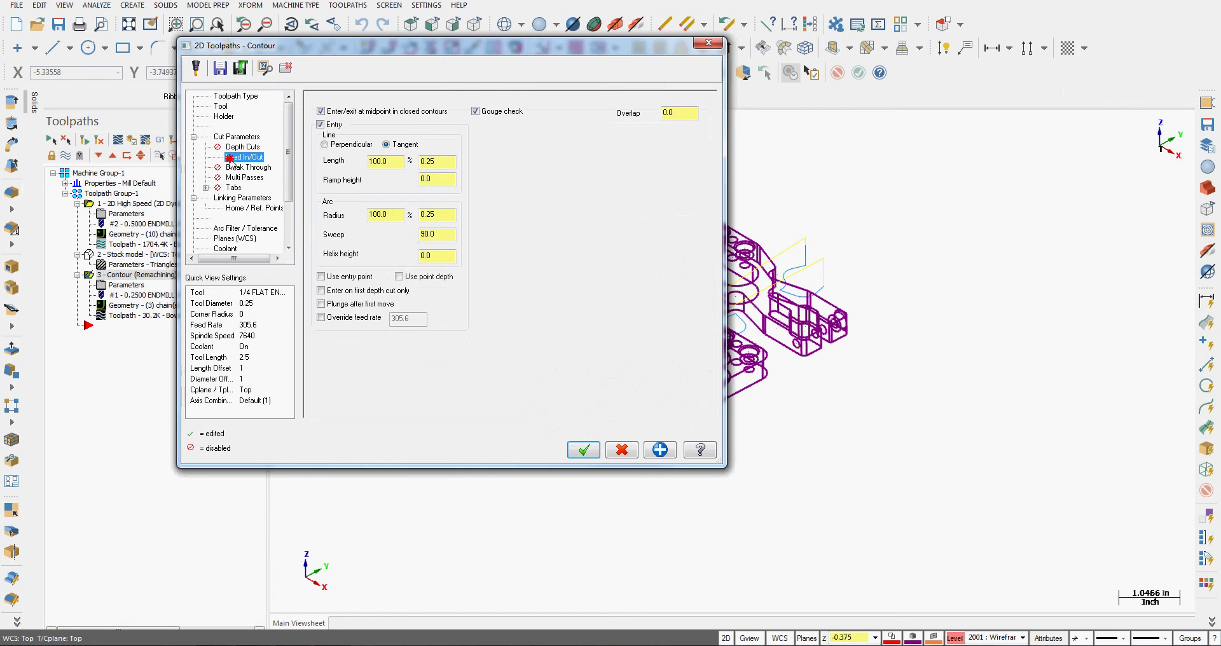
double_click(393, 162)
type("0")
key("Return")
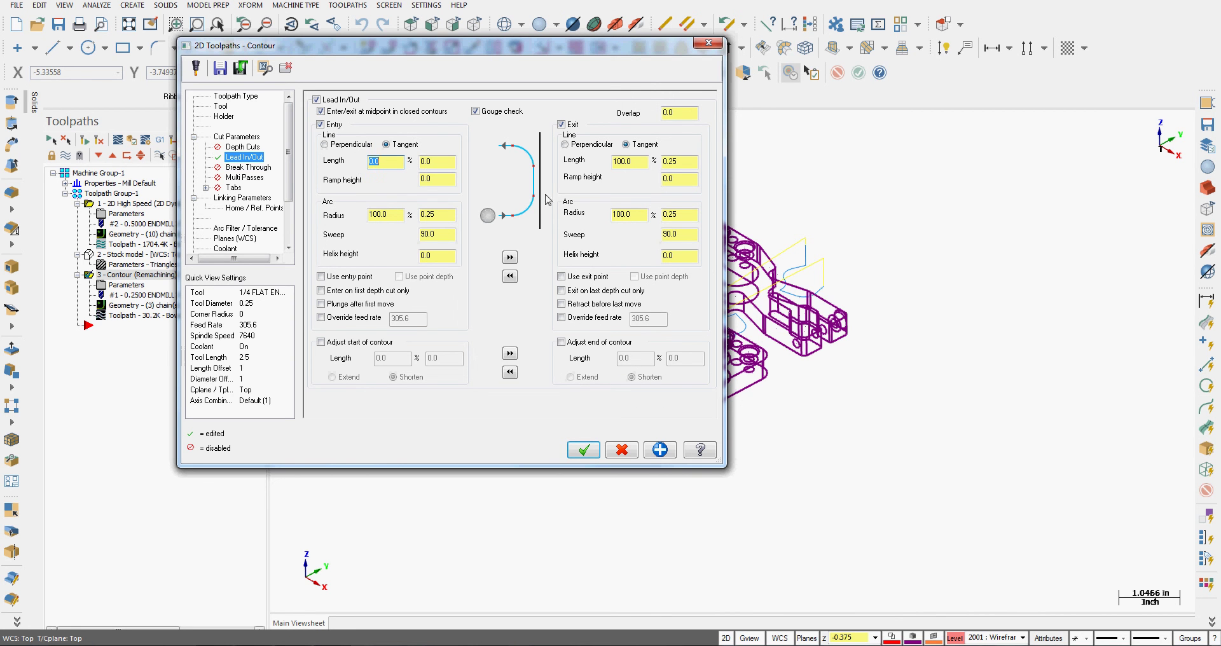
left_click(510, 258)
left_click(584, 450)
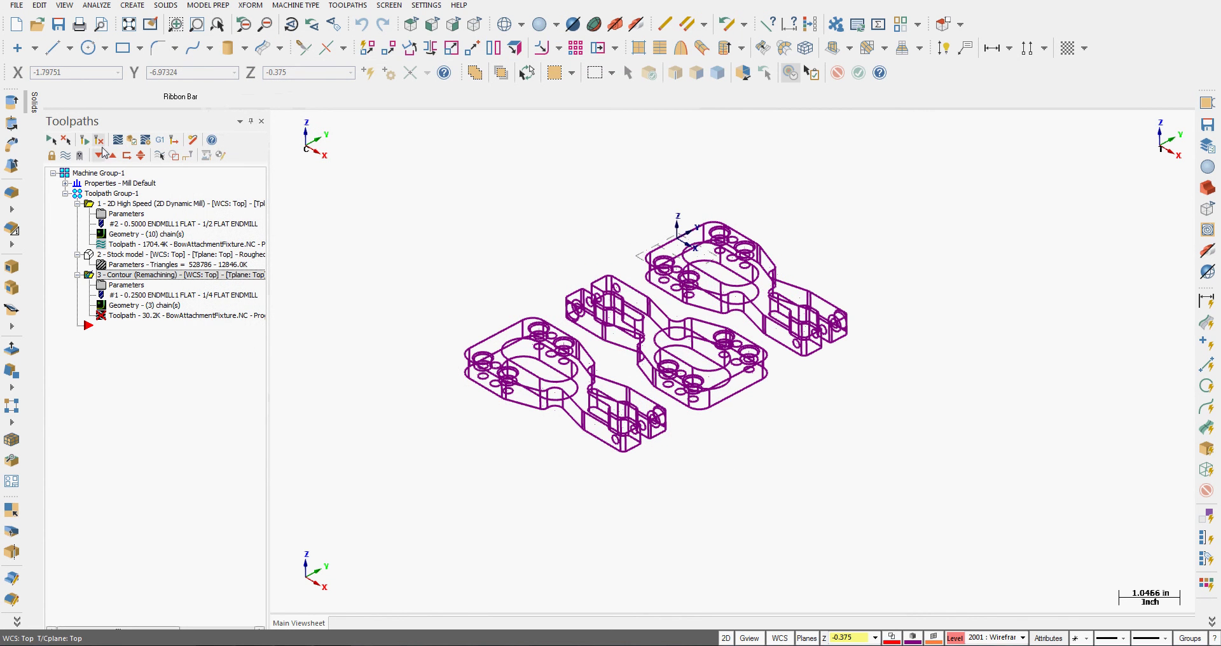
left_click(98, 140)
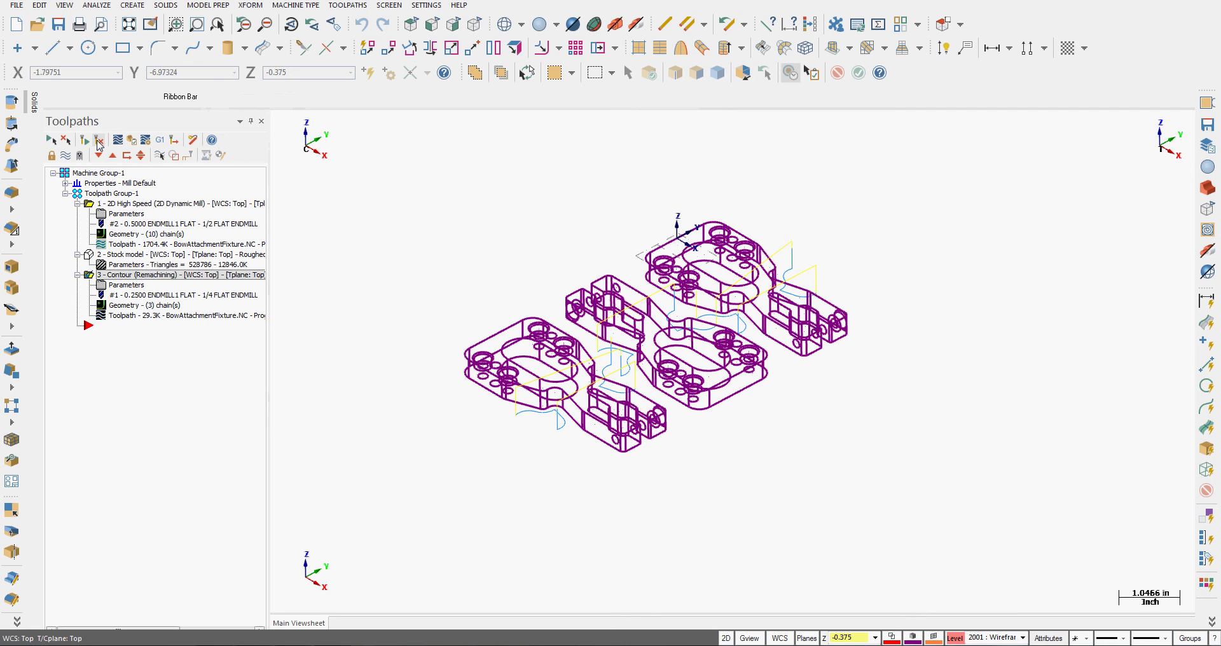
left_click(132, 141)
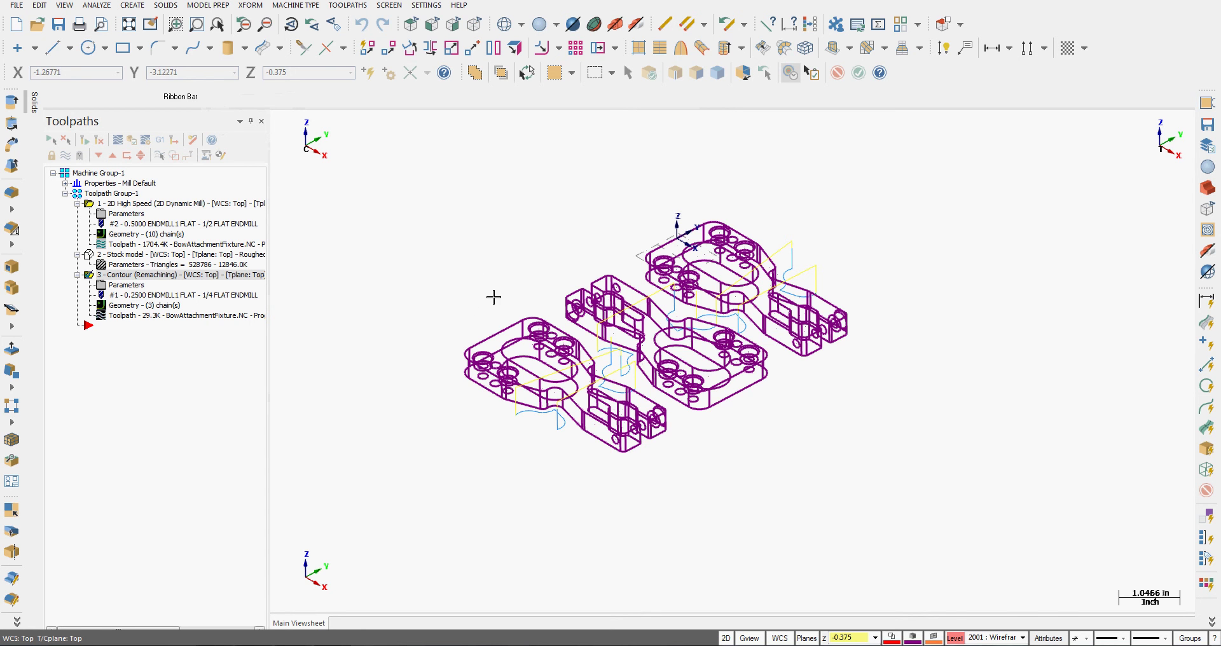